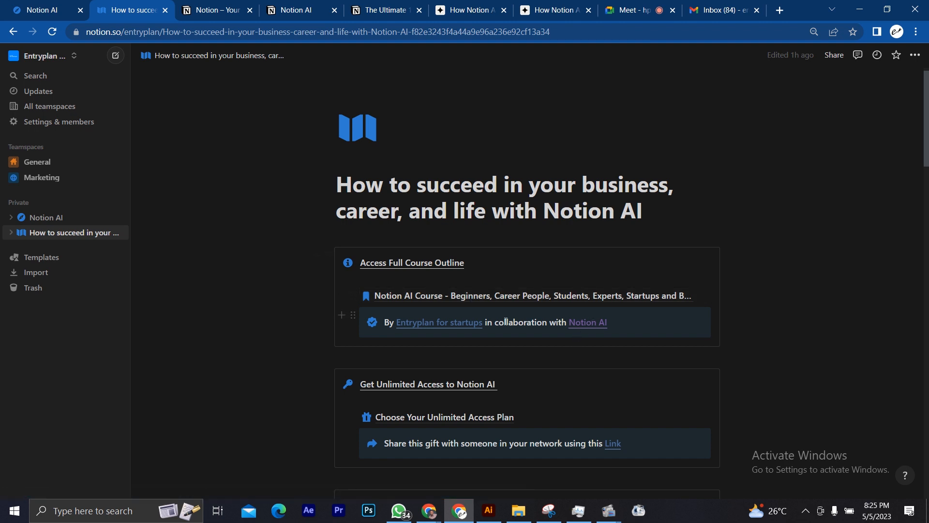
Open the Notion AI Course page and review its class content, live masterclass registration and replay sections.
click(473, 302)
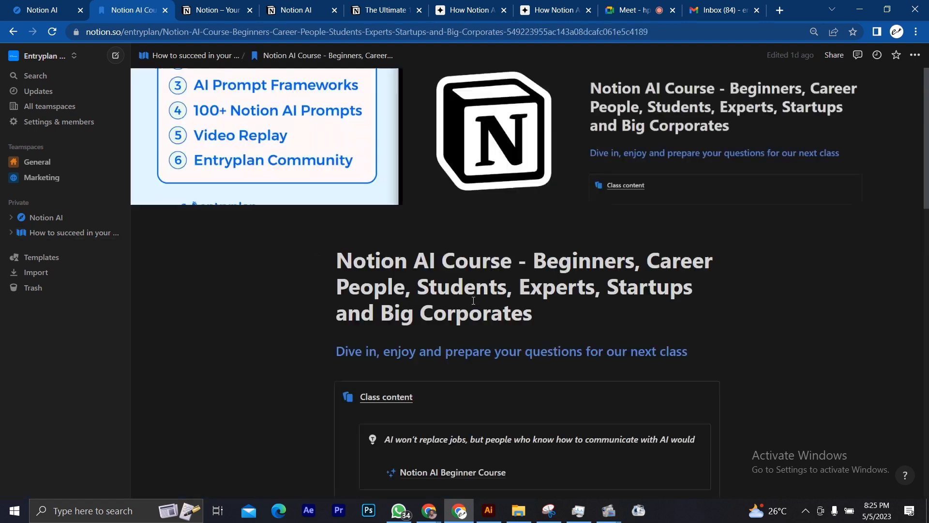
scroll(473, 301, down, 3)
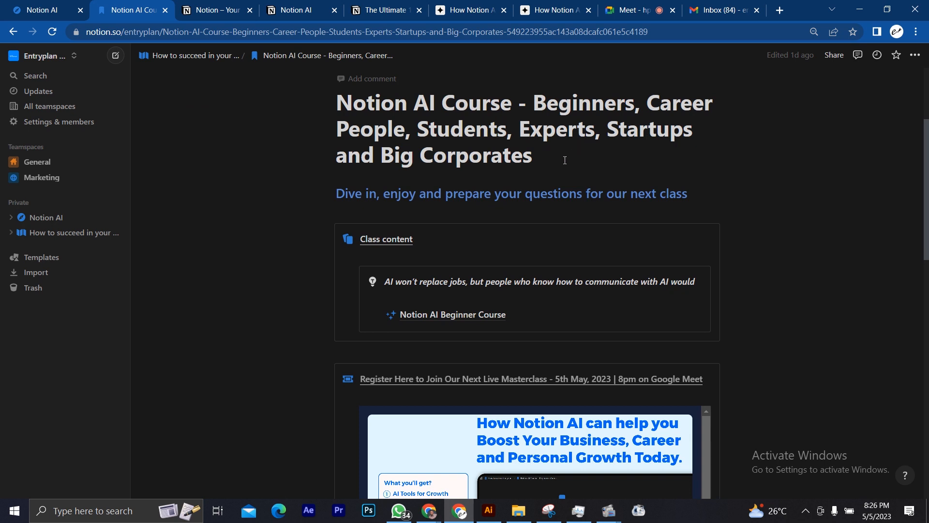
scroll(565, 161, down, 1)
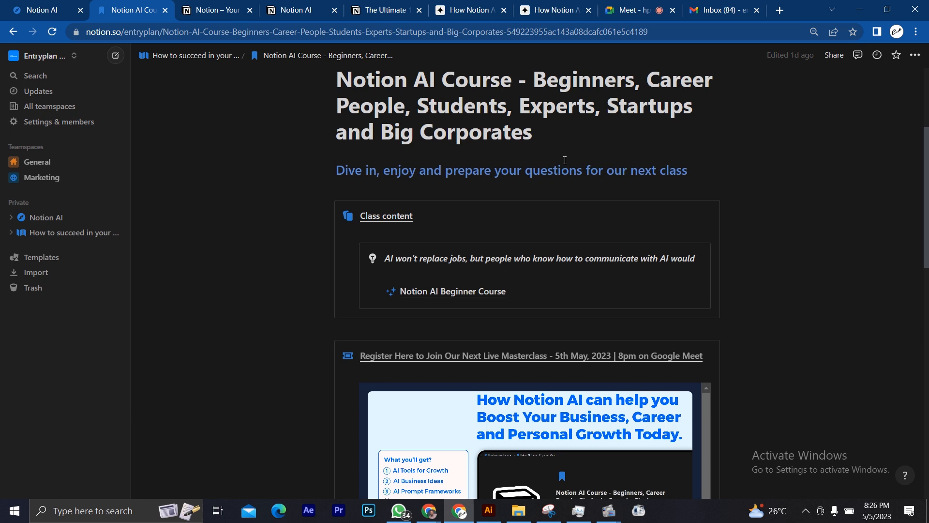
scroll(565, 160, down, 3)
scroll(565, 160, down, 20)
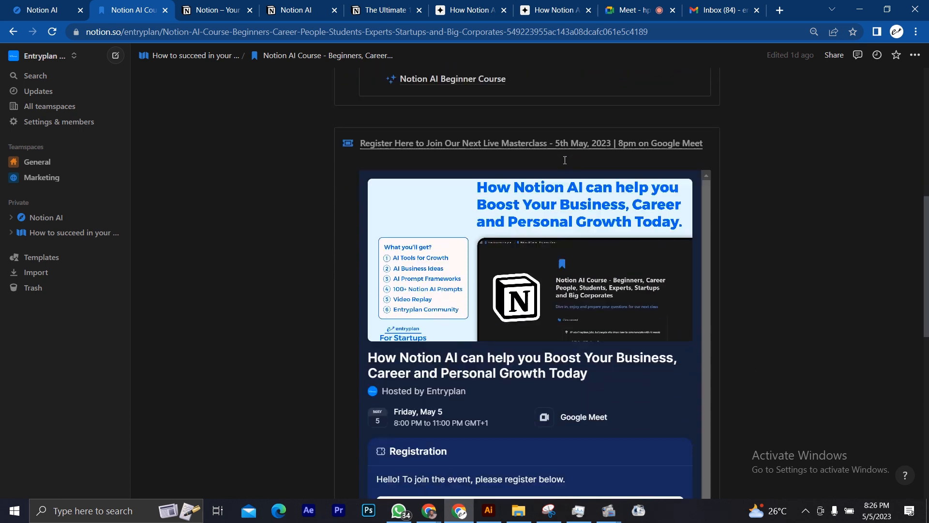
scroll(565, 160, up, 19)
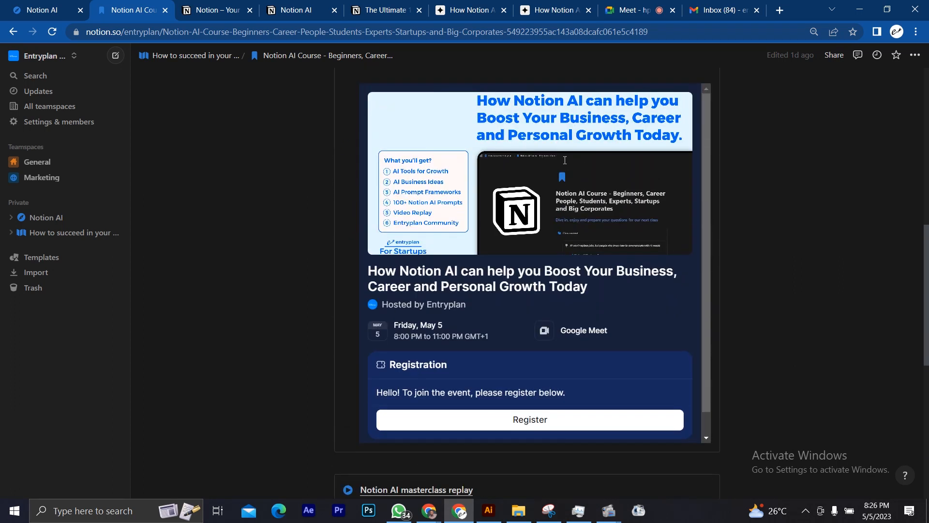
scroll(565, 160, down, 11)
scroll(565, 160, down, 3)
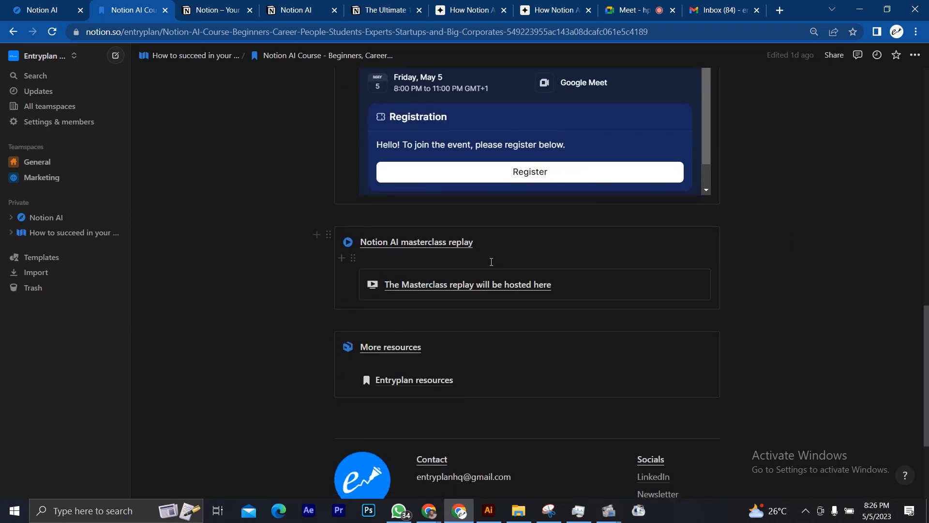
Highlight the masterclass replay hosting note, clear the highlight and return to the Class content section.
click(420, 286)
drag(552, 283, 386, 284)
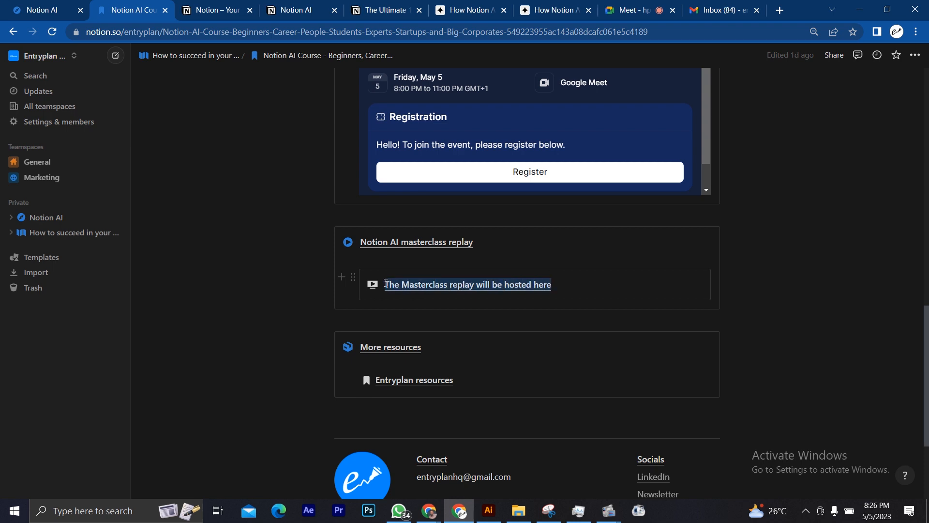
click(475, 285)
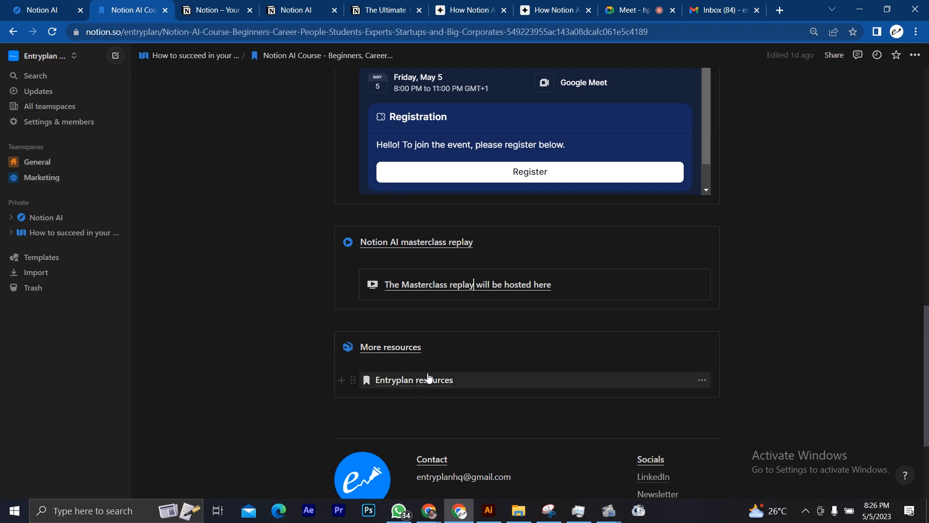
scroll(505, 304, up, 15)
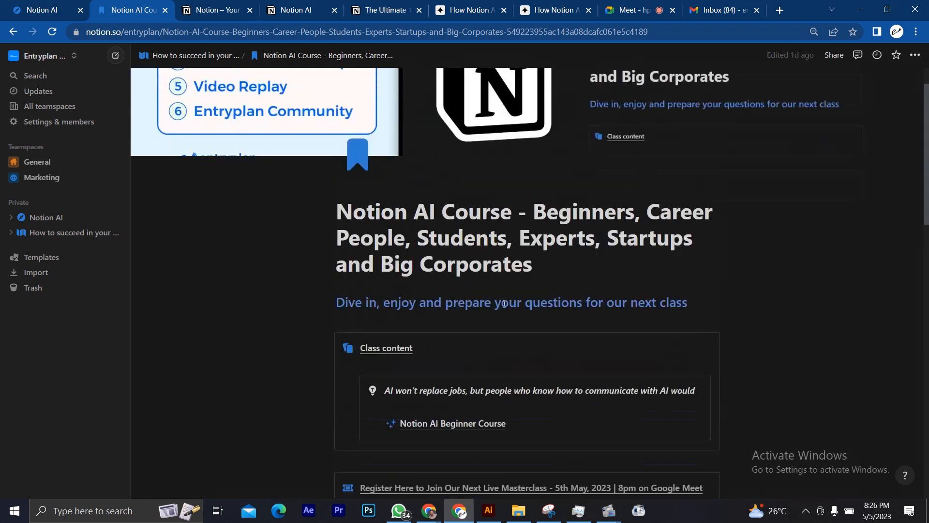
scroll(504, 304, down, 2)
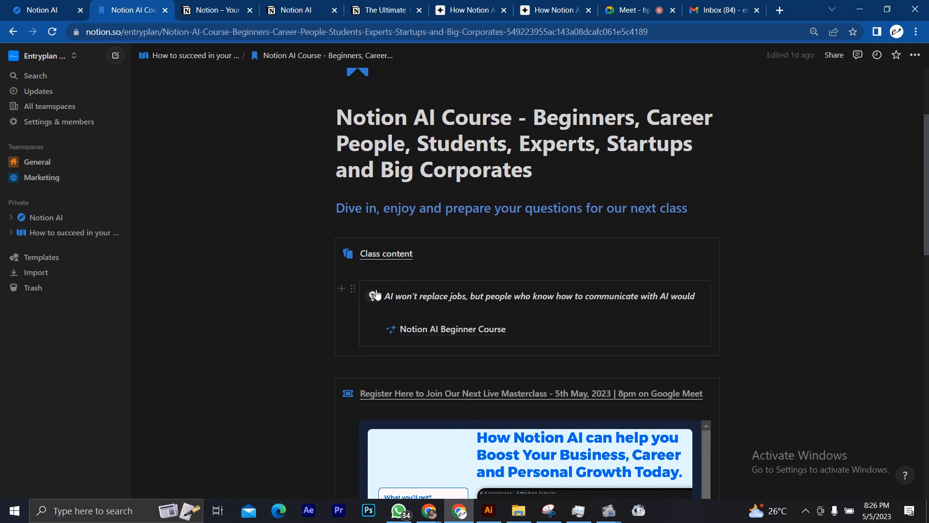
scroll(762, 287, down, 1)
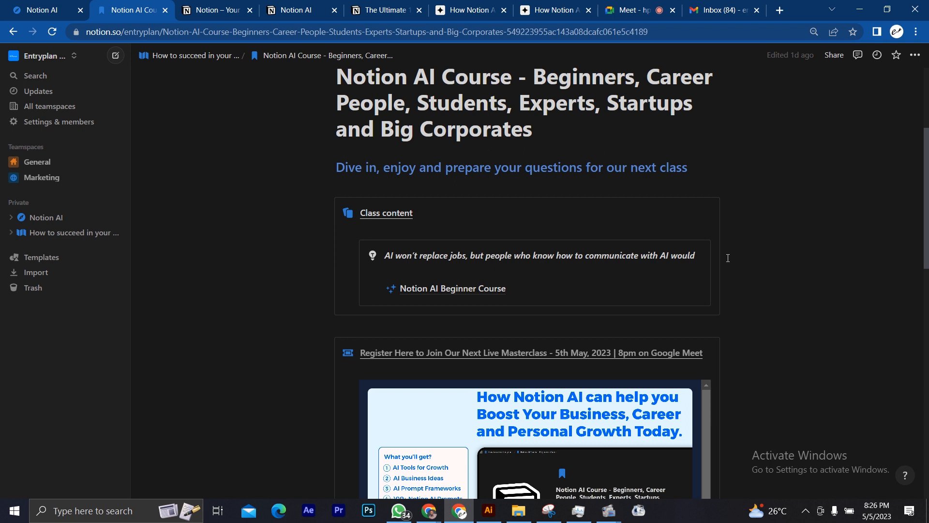
Check the participants' in-call messages in Google Meet and return to the Notion AI course page.
click(632, 10)
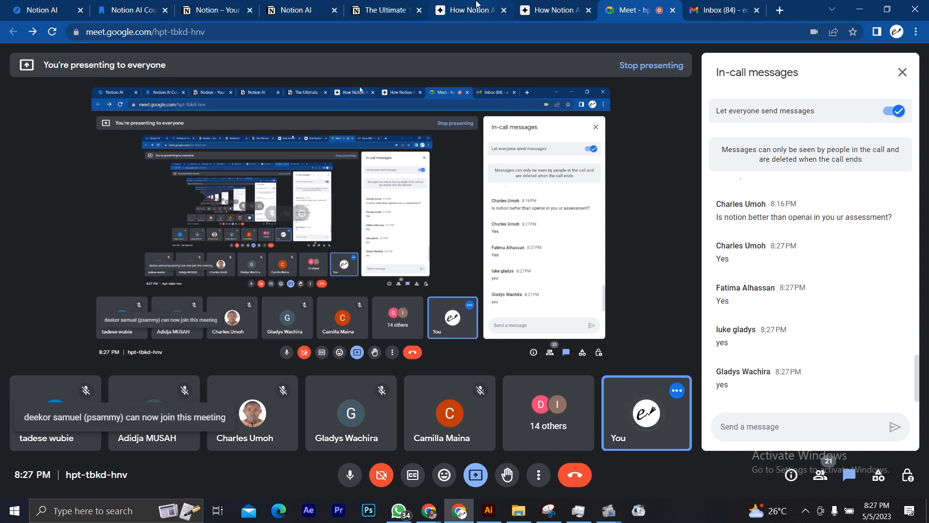
click(128, 10)
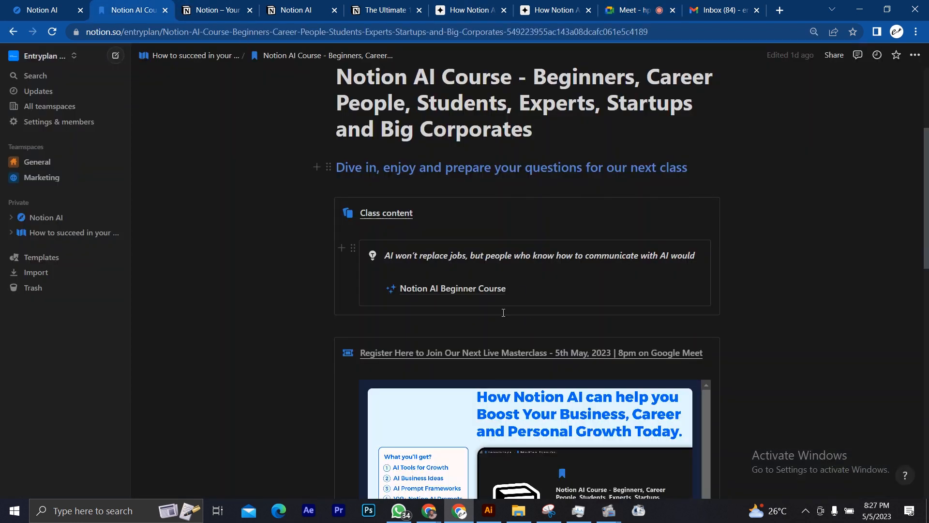
Open the Notion AI Beginner Course page from the class content and look over its lesson cards.
click(459, 287)
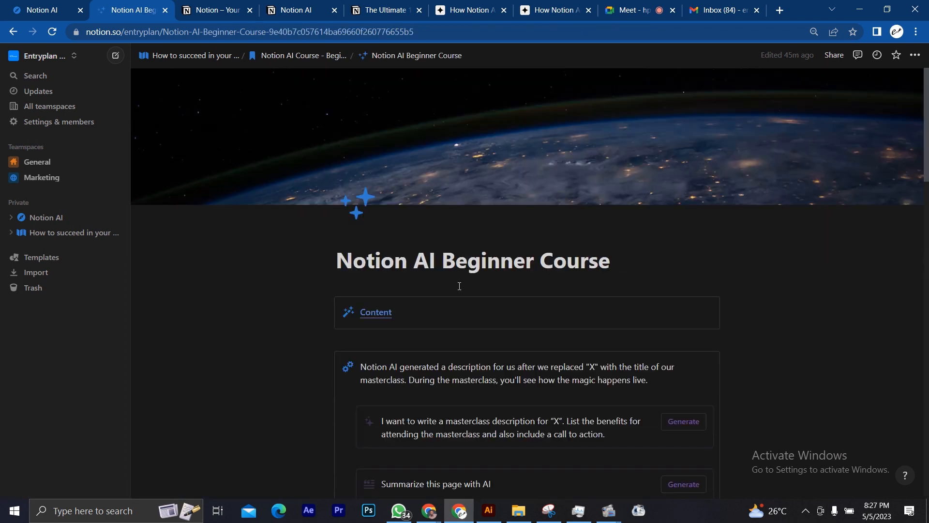
scroll(460, 288, down, 2)
scroll(458, 289, down, 1)
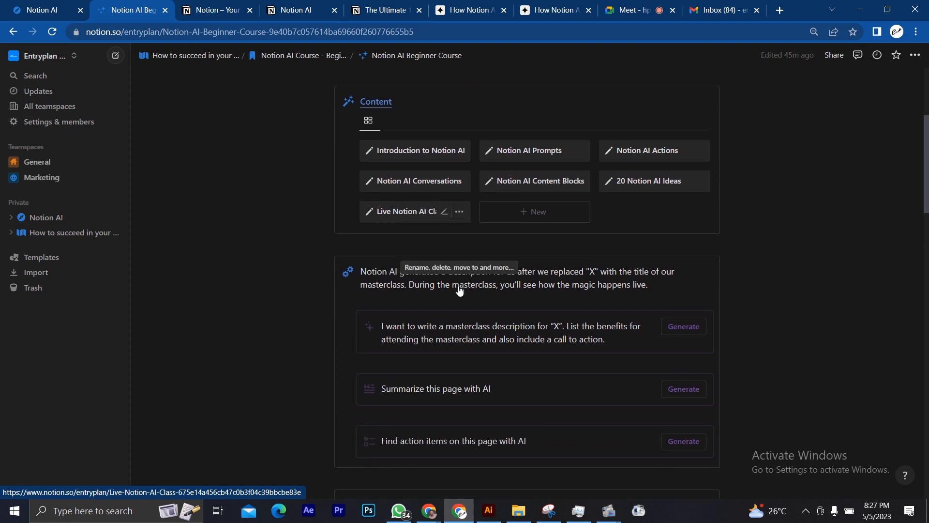
scroll(817, 192, up, 3)
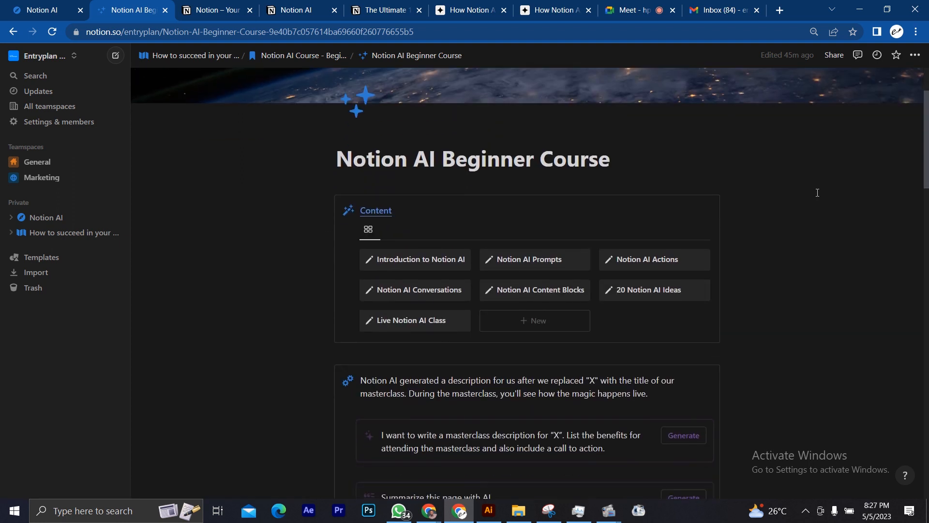
scroll(818, 192, down, 3)
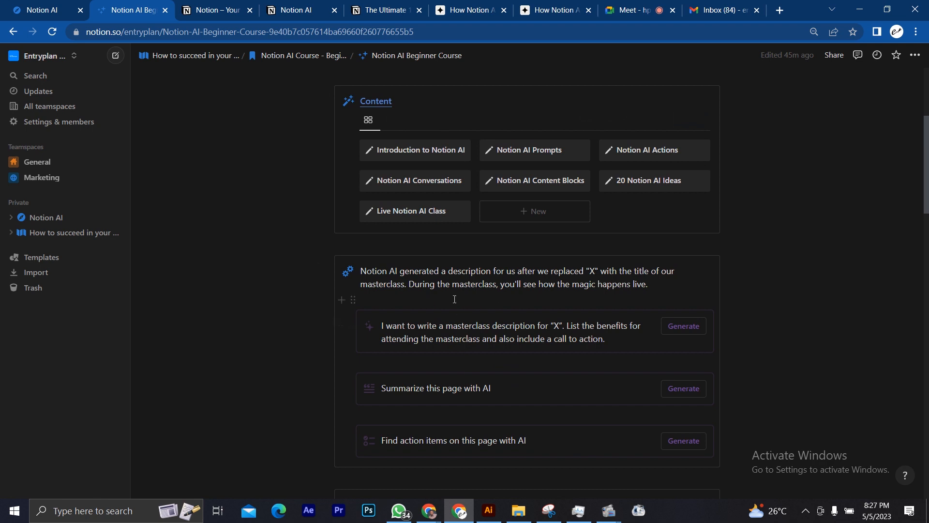
Review the live demo use cases, Why choose Notion and Notion Prompt Ideas sections, ending back at the lesson cards.
scroll(564, 302, down, 5)
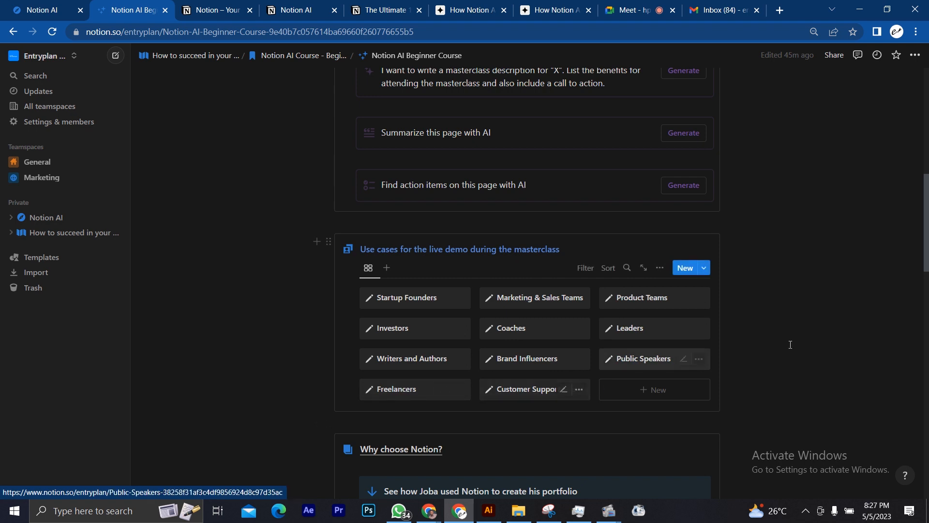
scroll(789, 345, down, 5)
scroll(790, 344, down, 2)
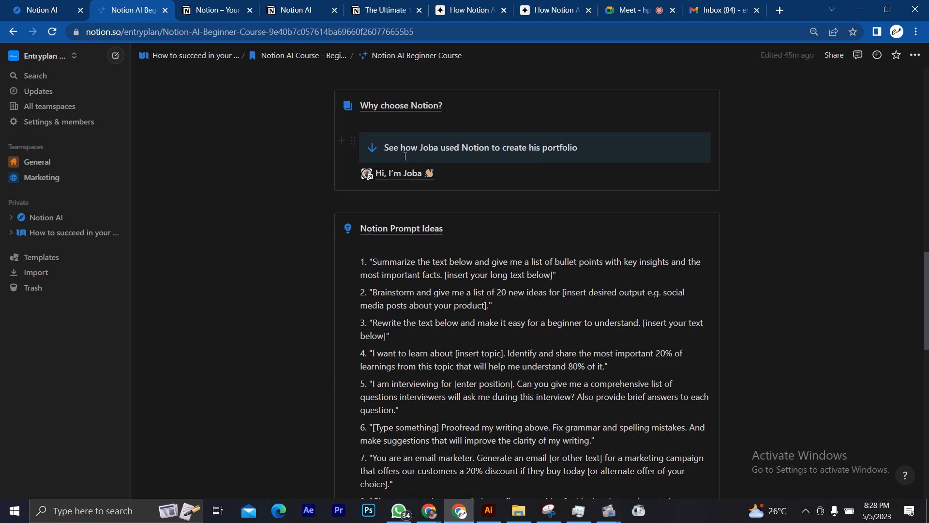
scroll(402, 145, down, 1)
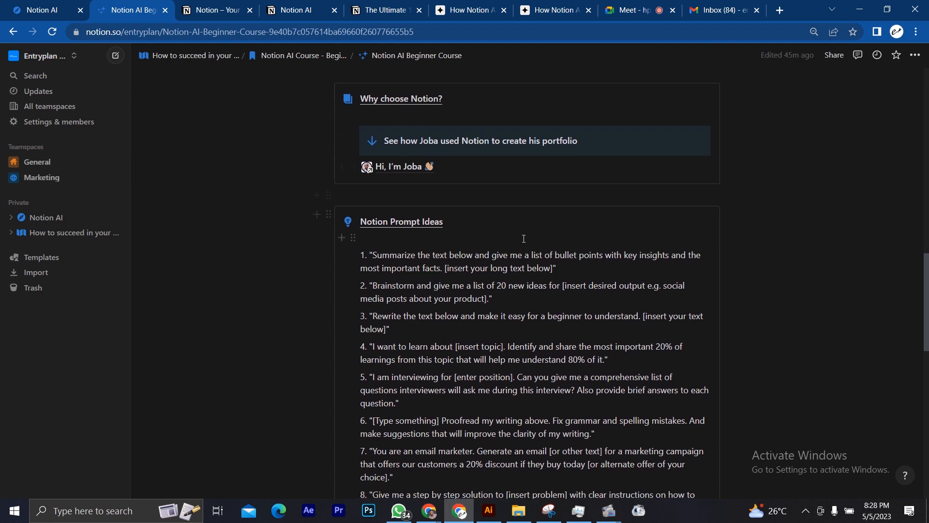
scroll(521, 240, down, 2)
scroll(523, 239, down, 1)
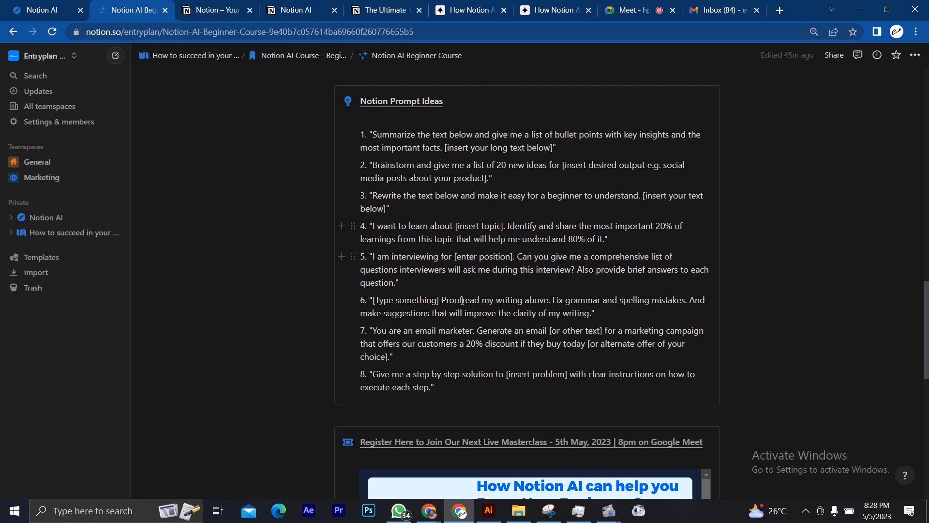
scroll(502, 314, down, 10)
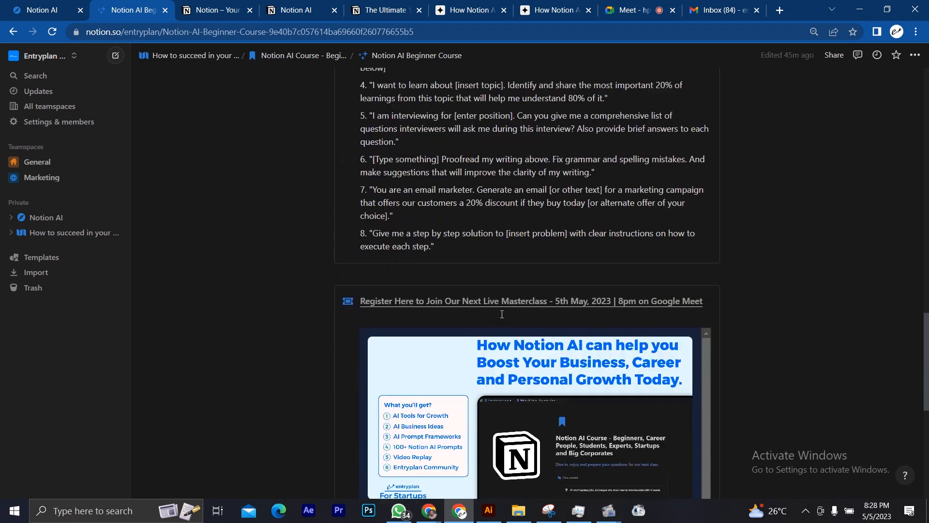
scroll(502, 314, up, 10)
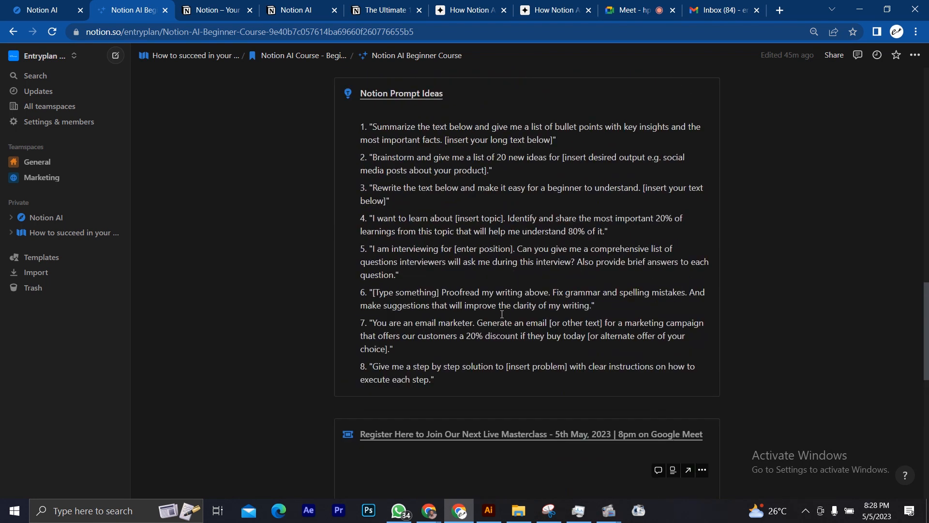
scroll(502, 314, up, 1)
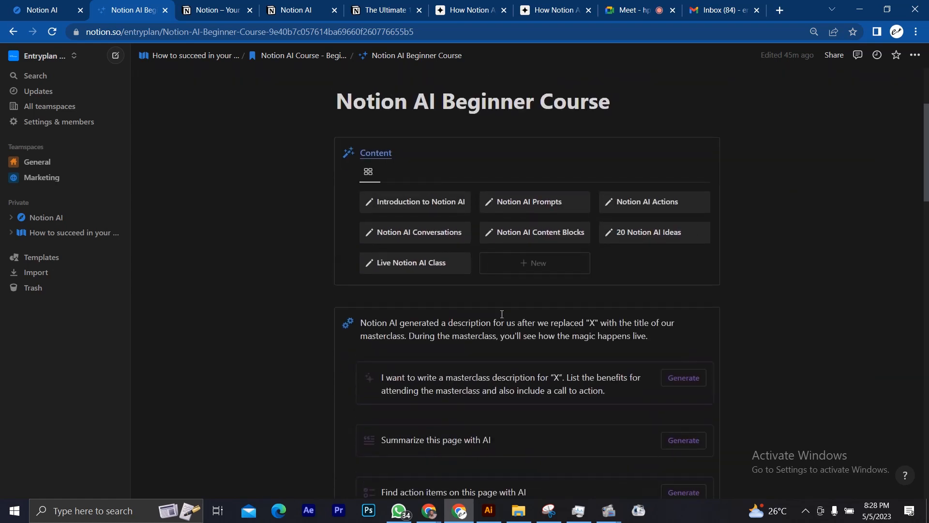
Open the Introduction to Notion AI lesson and expand it to a full page.
click(408, 202)
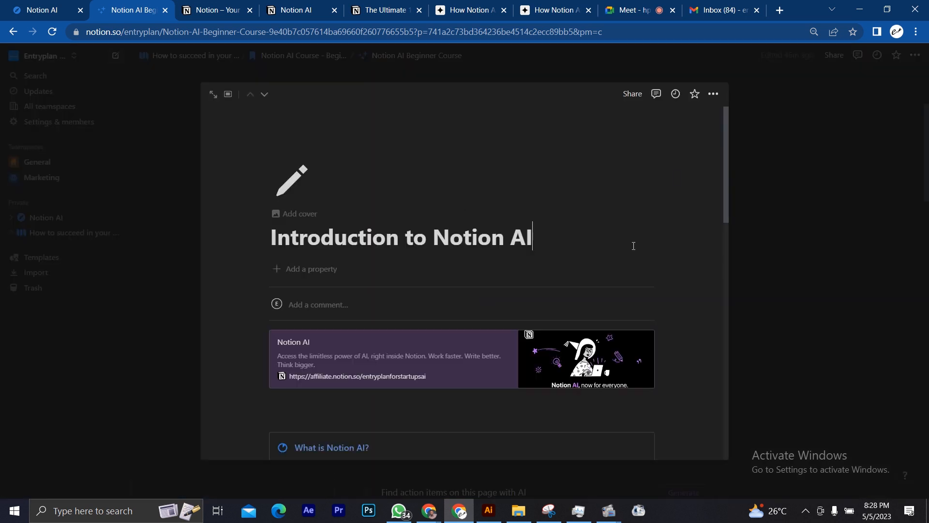
scroll(633, 247, down, 2)
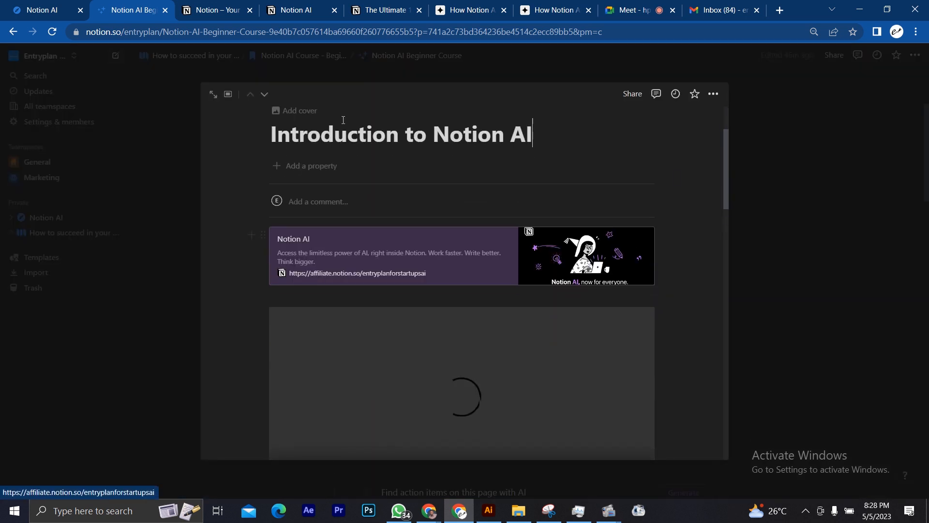
click(214, 98)
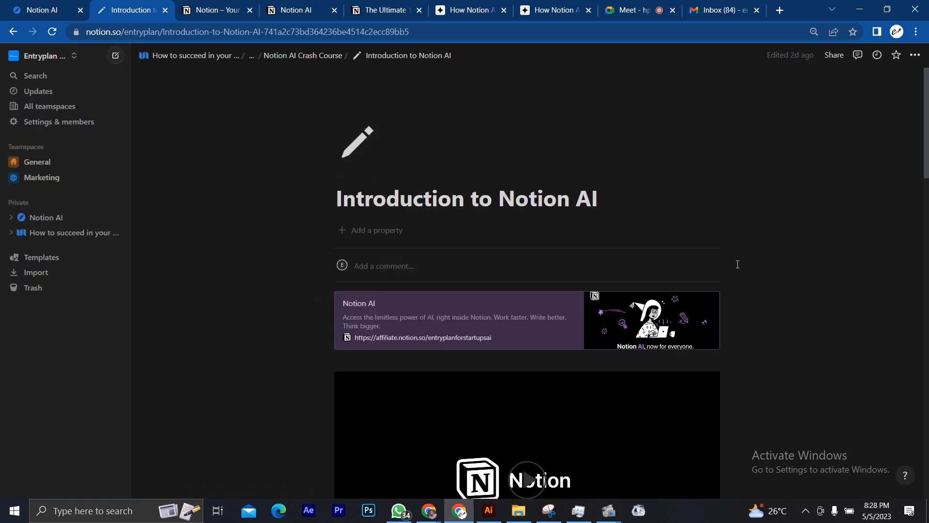
Read through the lesson's "What is Notion AI?" section down to "How to access Notion AI".
scroll(513, 276, down, 4)
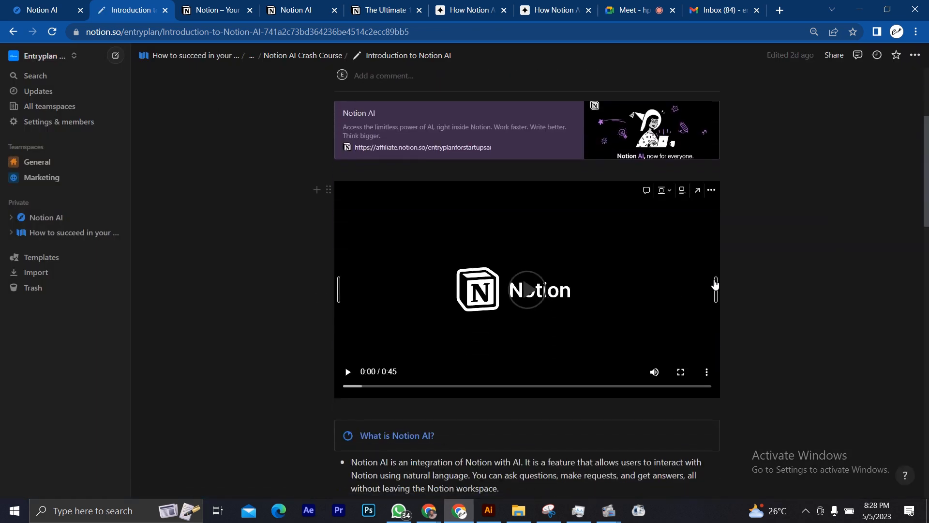
scroll(716, 282, down, 5)
scroll(716, 280, down, 2)
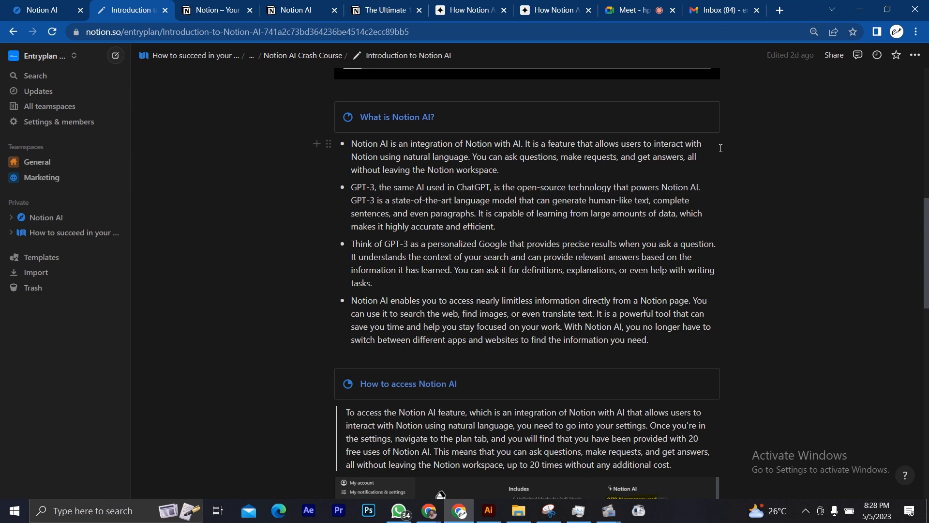
scroll(721, 148, down, 1)
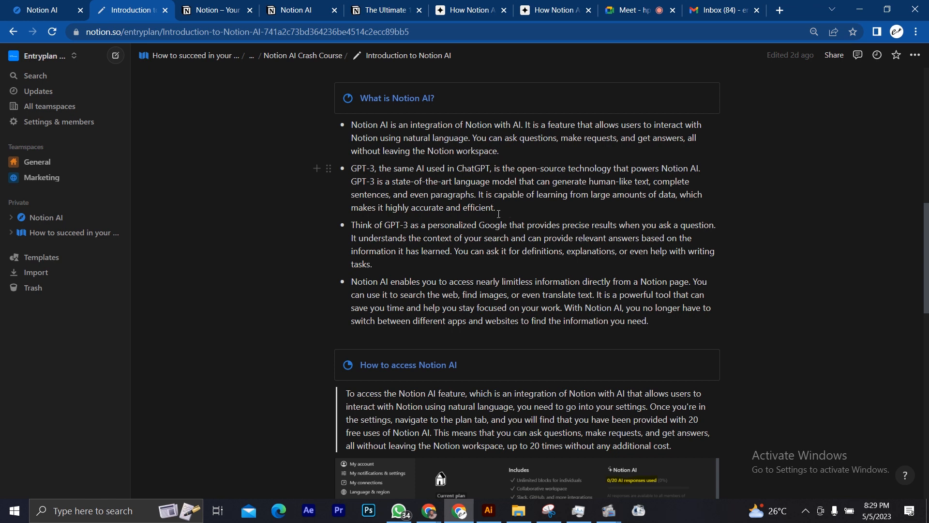
scroll(505, 211, down, 1)
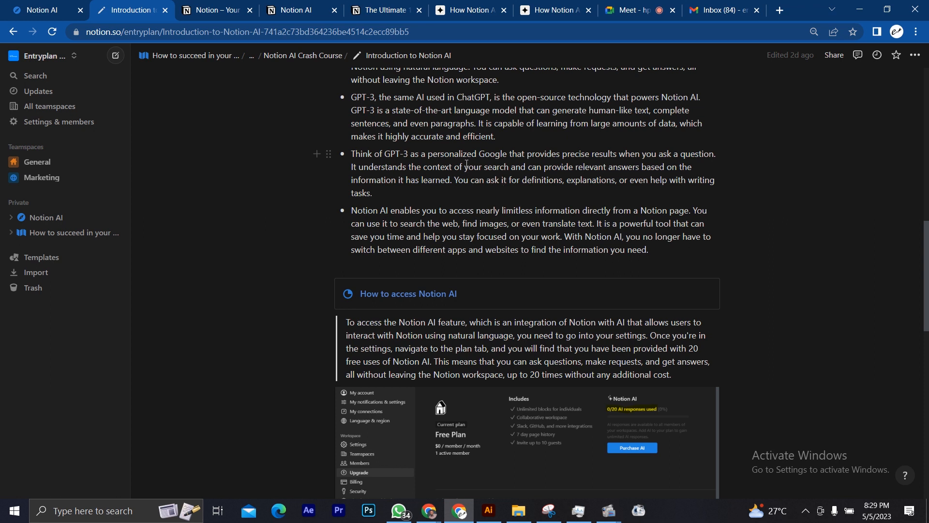
Have Notion AI explain the word "personalized" in the bullet comparing GPT-3 to Google.
drag(428, 154, 476, 153)
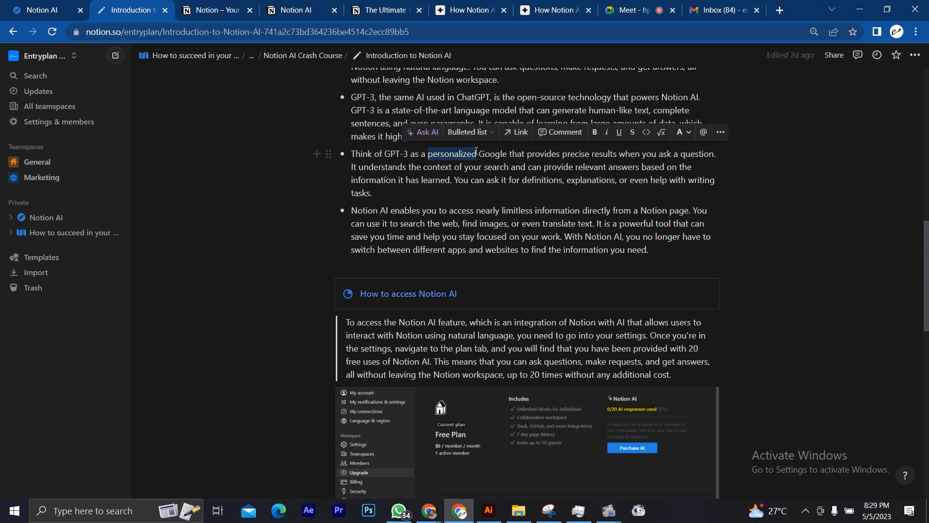
click(423, 131)
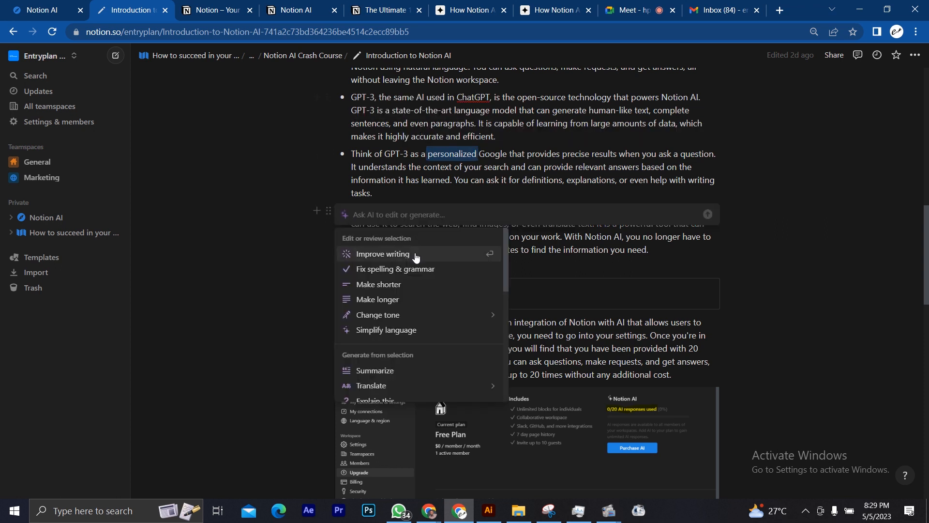
scroll(417, 328, down, 1)
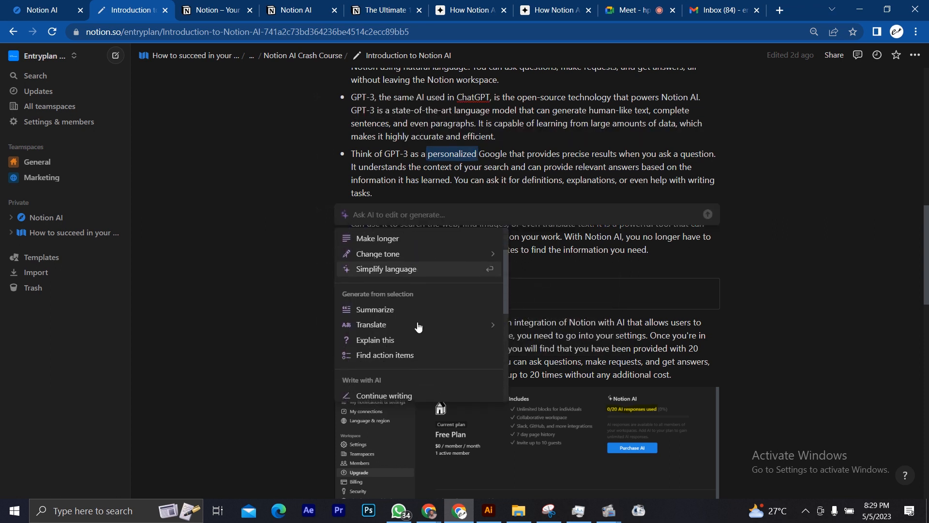
click(418, 340)
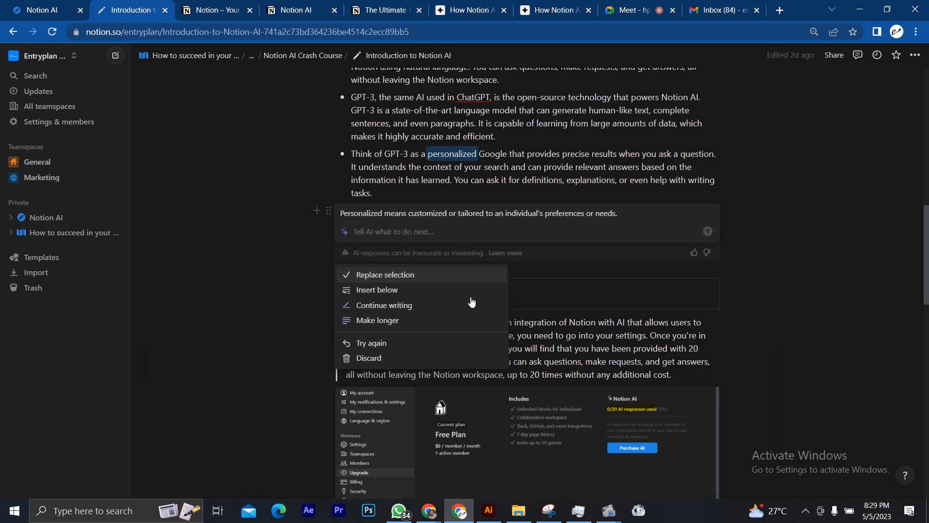
Regenerate the AI explanation of "personalized" and discard the response.
click(418, 349)
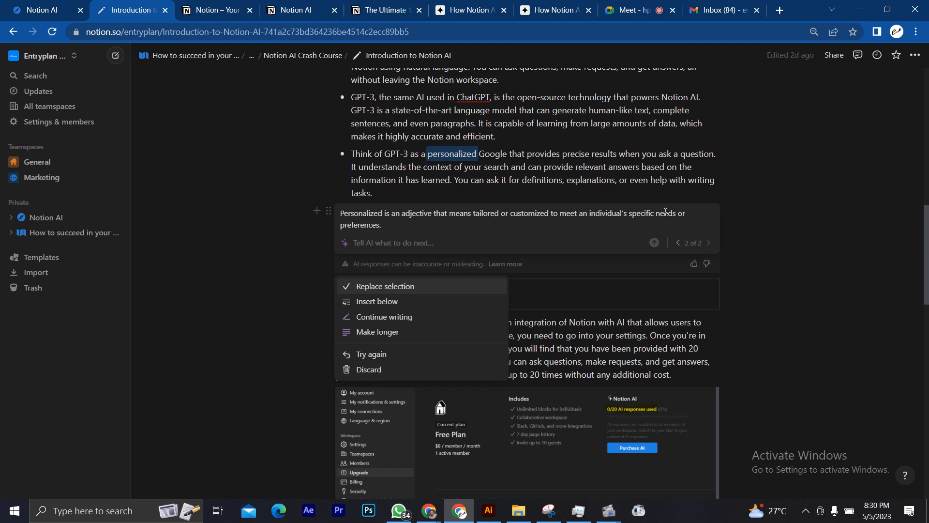
click(662, 167)
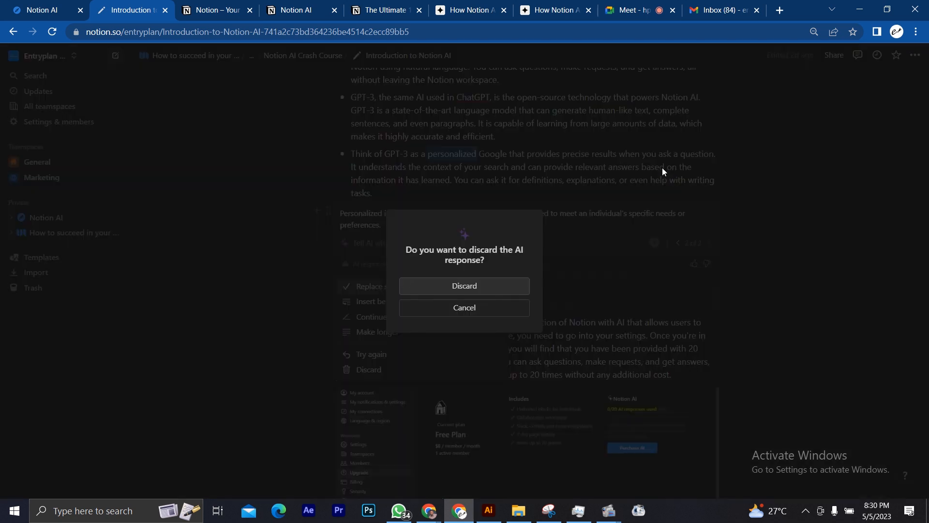
click(465, 286)
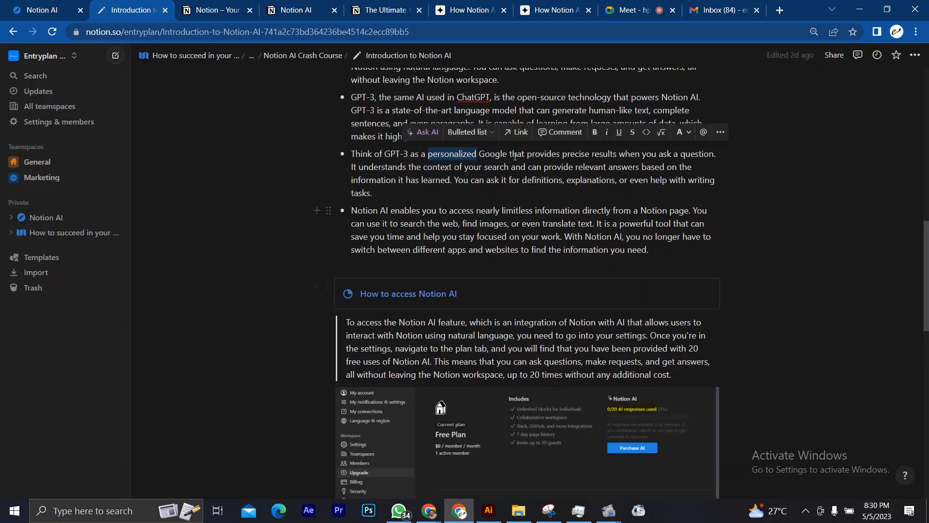
click(499, 194)
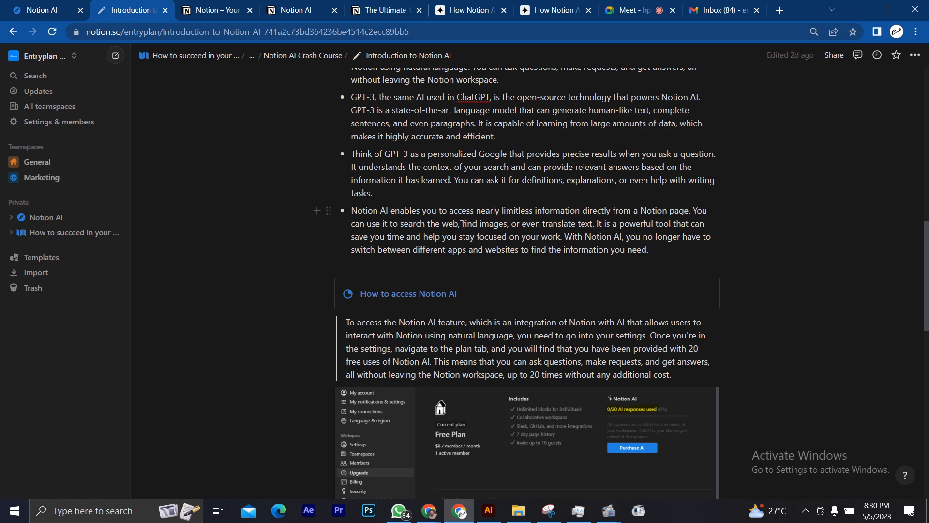
Highlight "search the web" in the last "What is Notion AI?" bullet and add an empty block below the list.
scroll(463, 224, down, 1)
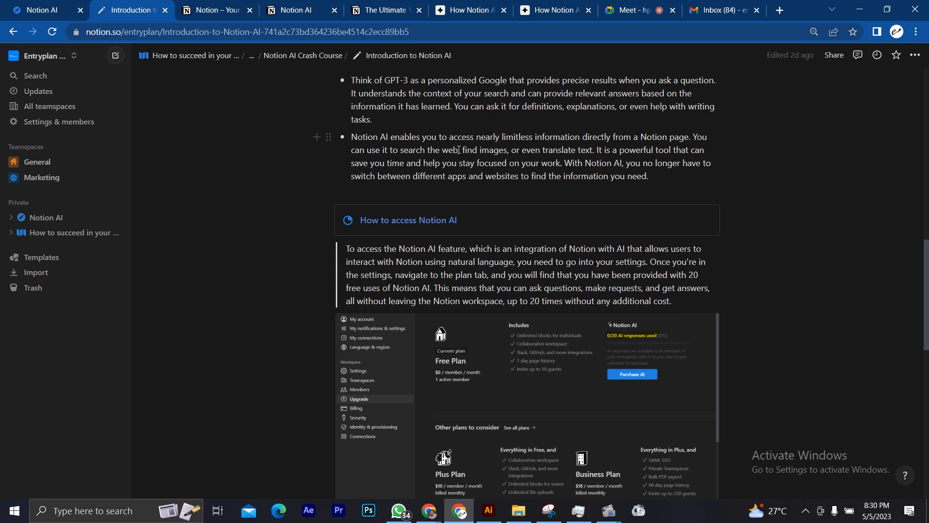
drag(458, 150, 420, 151)
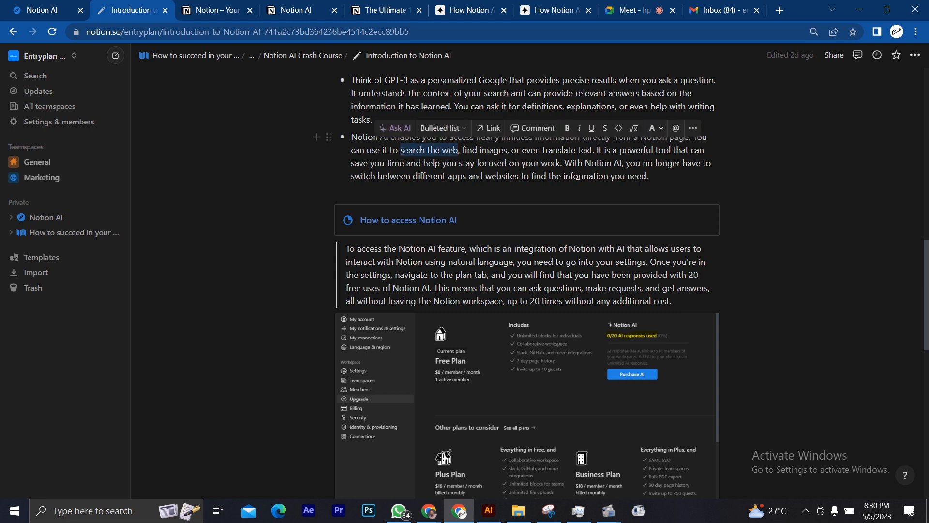
click(681, 183)
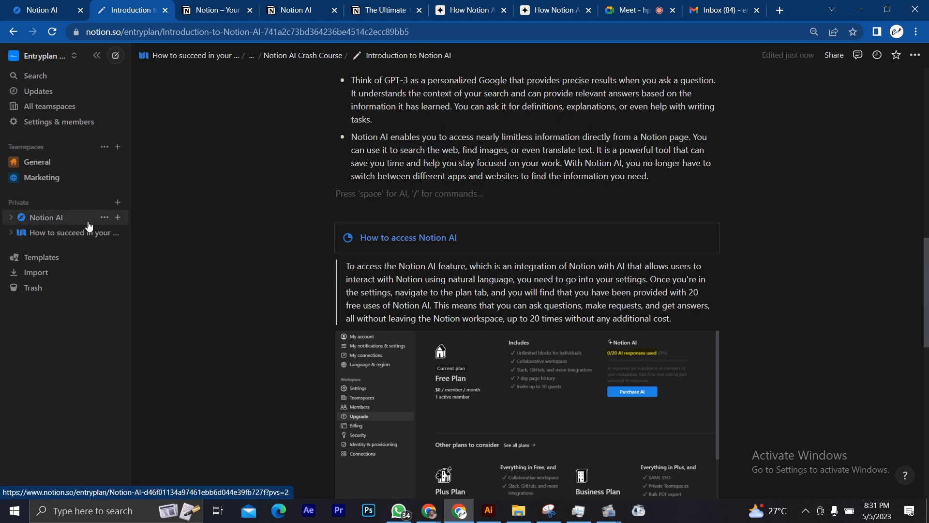
Create a private page and have Notion AI tell the name of the current president of Nigeria, keeping its answer.
click(117, 203)
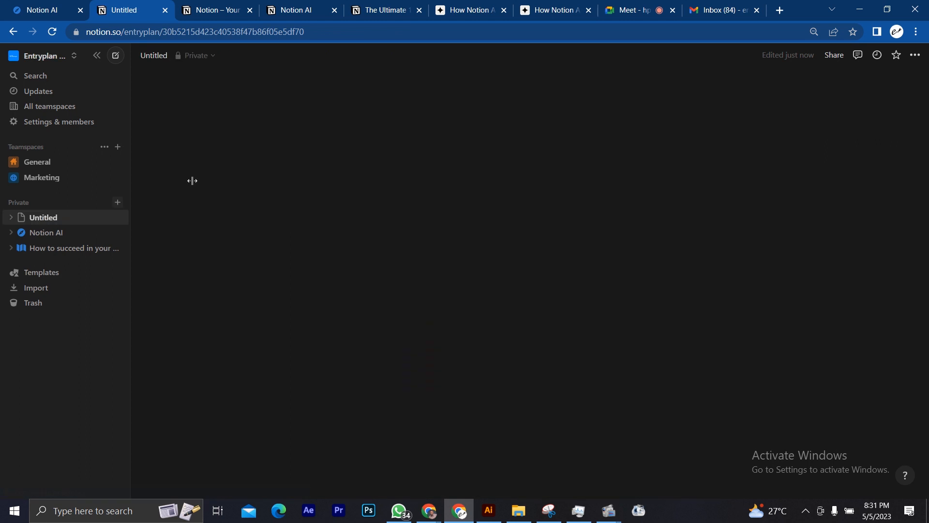
click(541, 194)
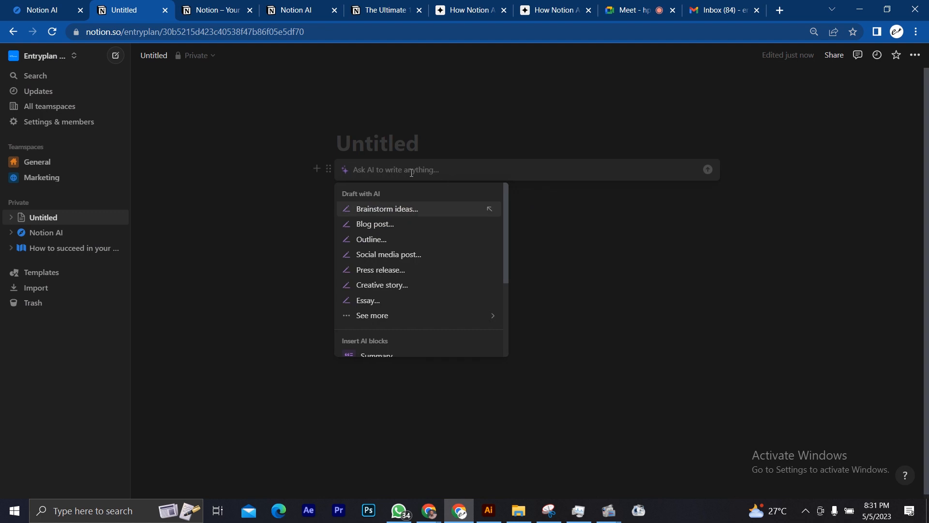
text(tell me th)
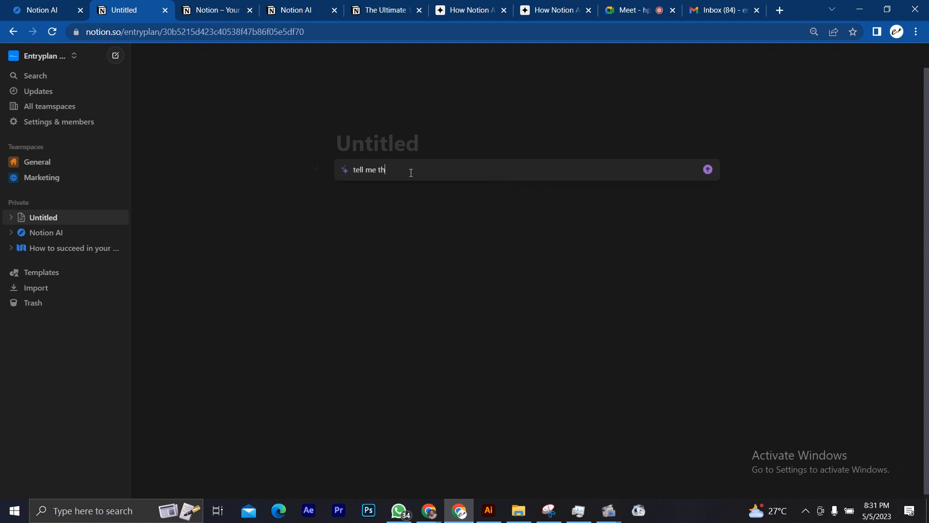
text(e name of the president of Nigeria)
key(Left)
key(Left)
key(Left)
text(current)
key(Return)
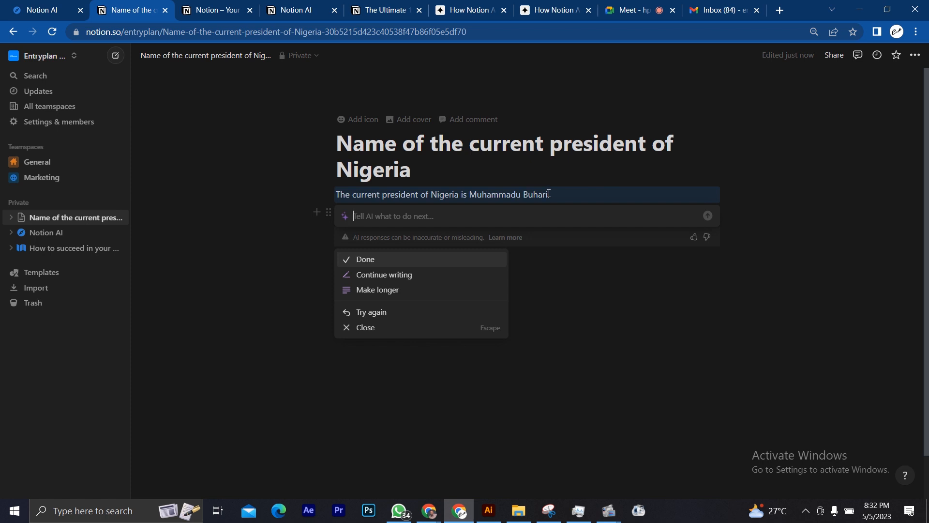
key(Return)
click(571, 195)
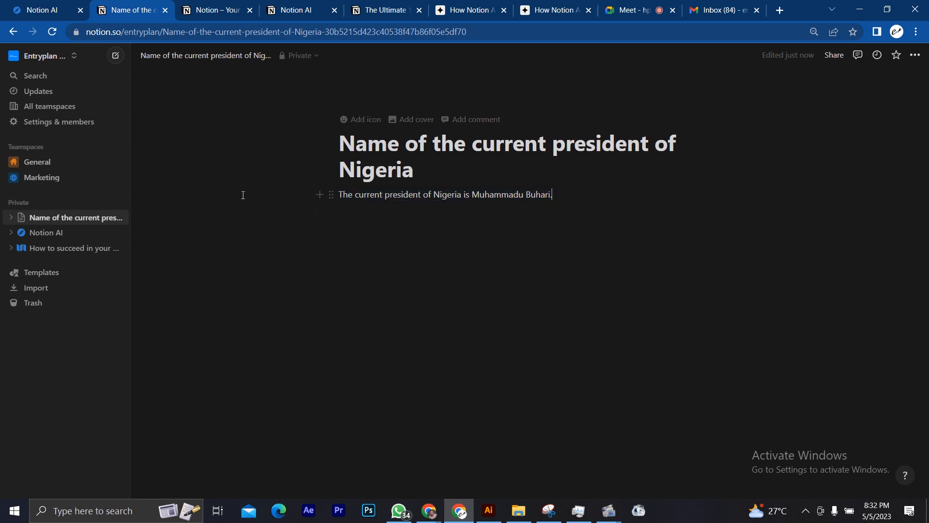
Reopen the Introduction to Notion AI lesson from the "How to succeed" course page and return to the last "What is Notion AI?" bullet.
click(68, 249)
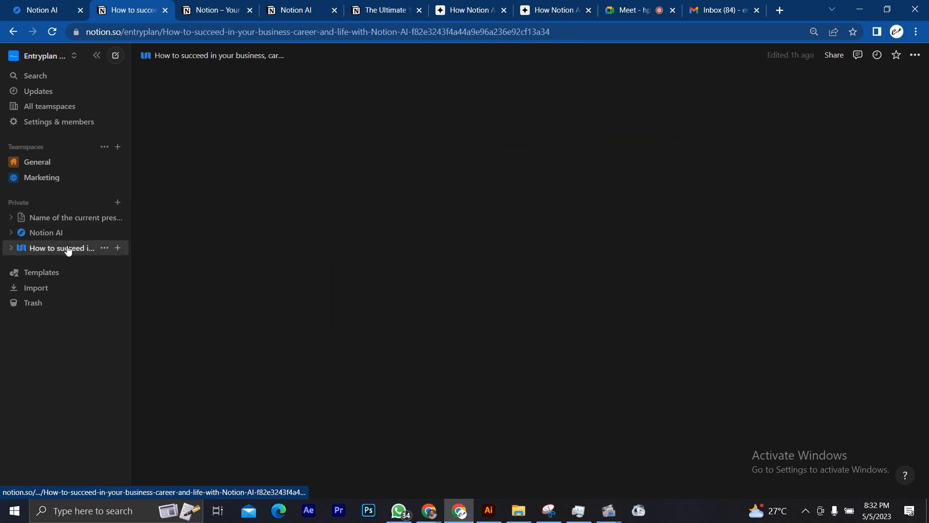
click(405, 170)
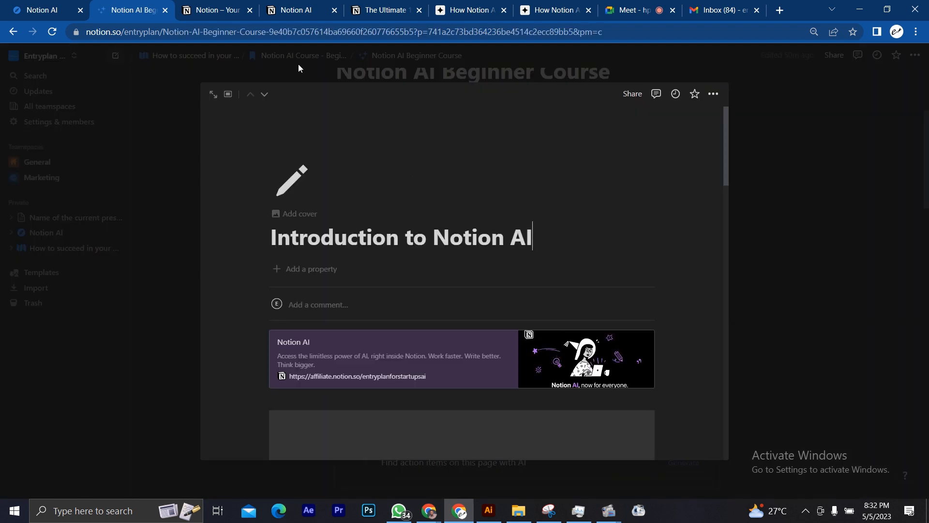
scroll(540, 332, down, 6)
scroll(540, 332, down, 5)
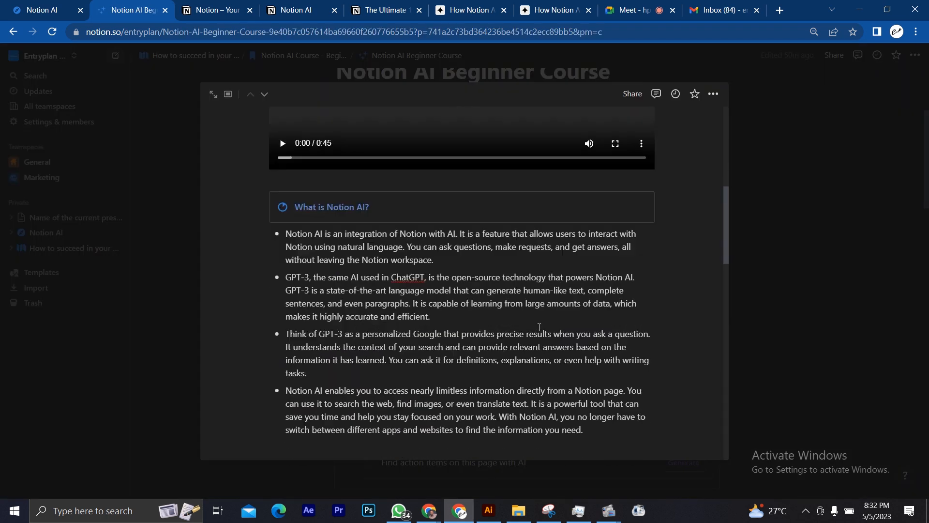
scroll(388, 268, down, 4)
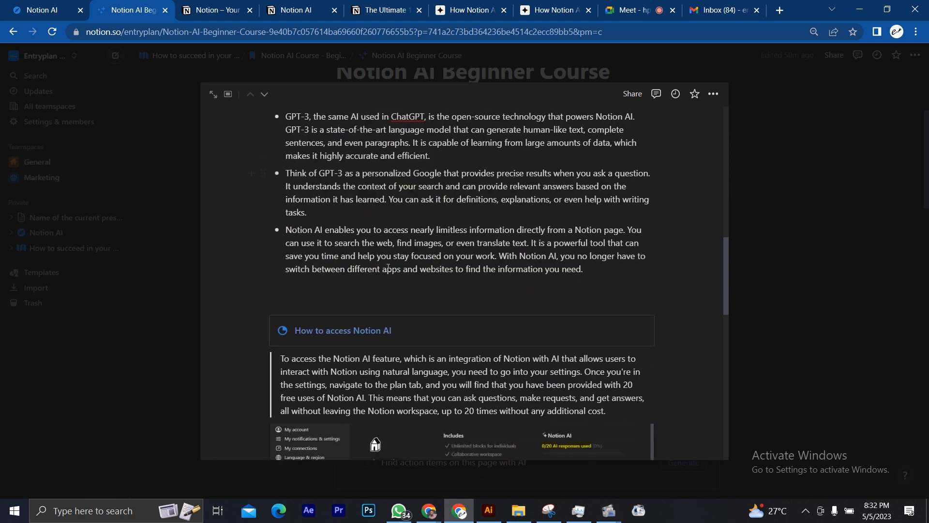
scroll(388, 267, down, 1)
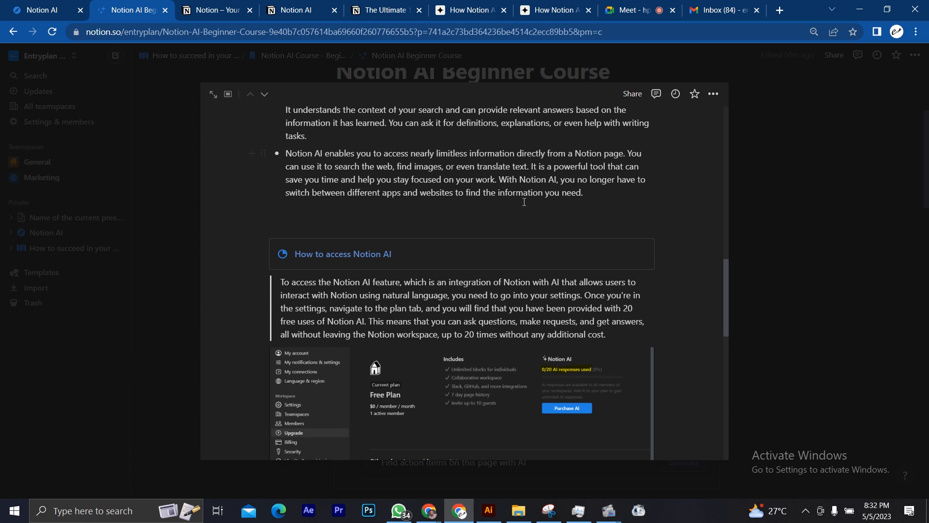
scroll(524, 202, down, 1)
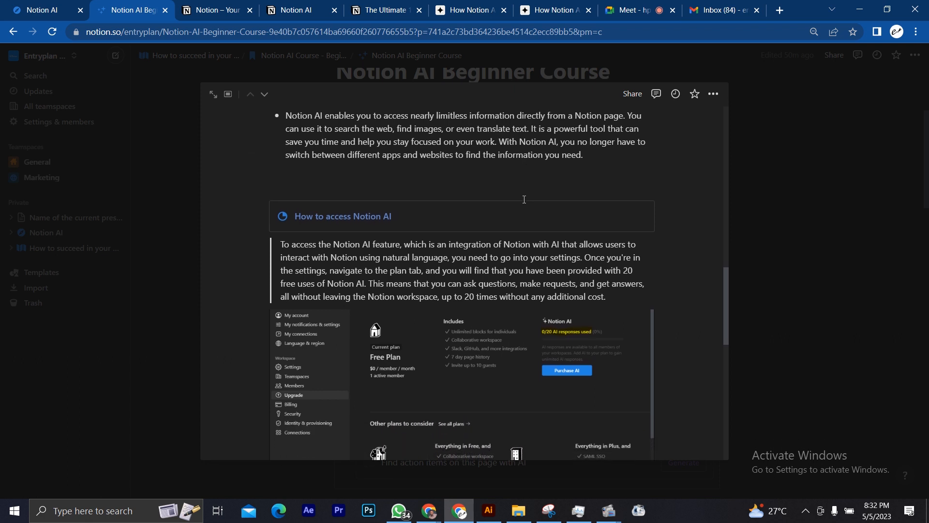
Have Notion AI translate the last bullet's sentence starting "With Notion AI, you no longer have to" into French, and discard the translation.
drag(499, 143, 581, 155)
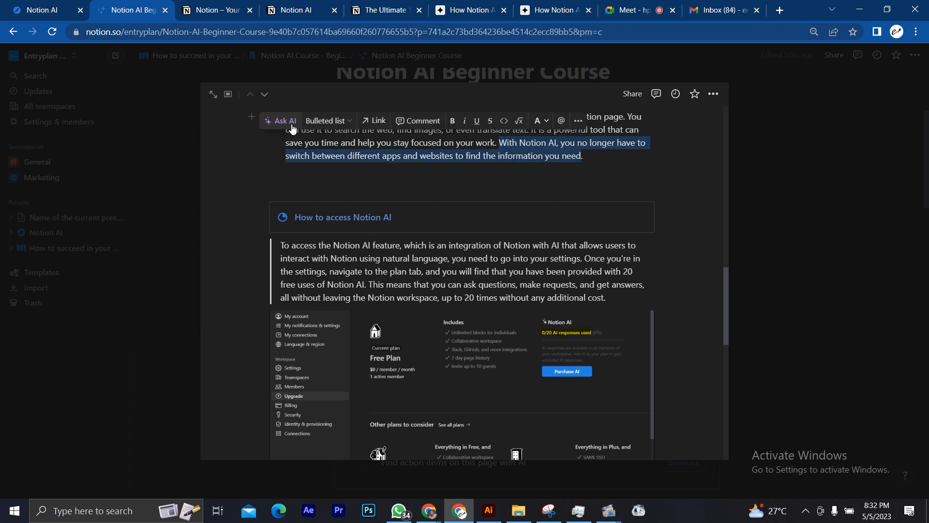
click(292, 127)
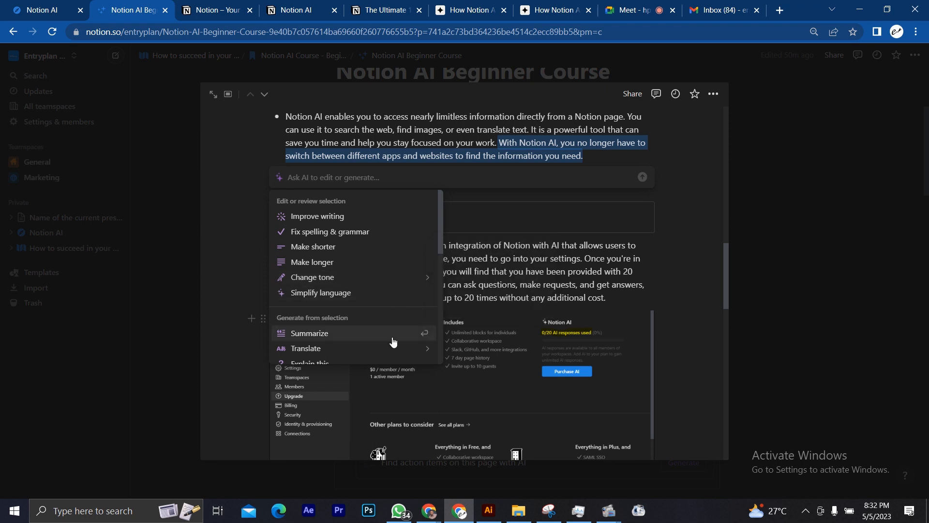
scroll(390, 334, down, 2)
mouse_move(384, 277)
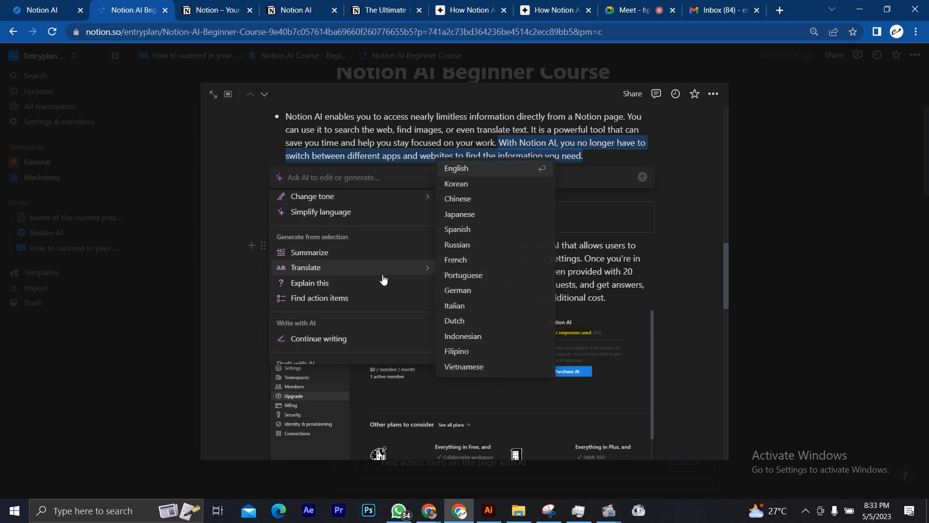
click(490, 260)
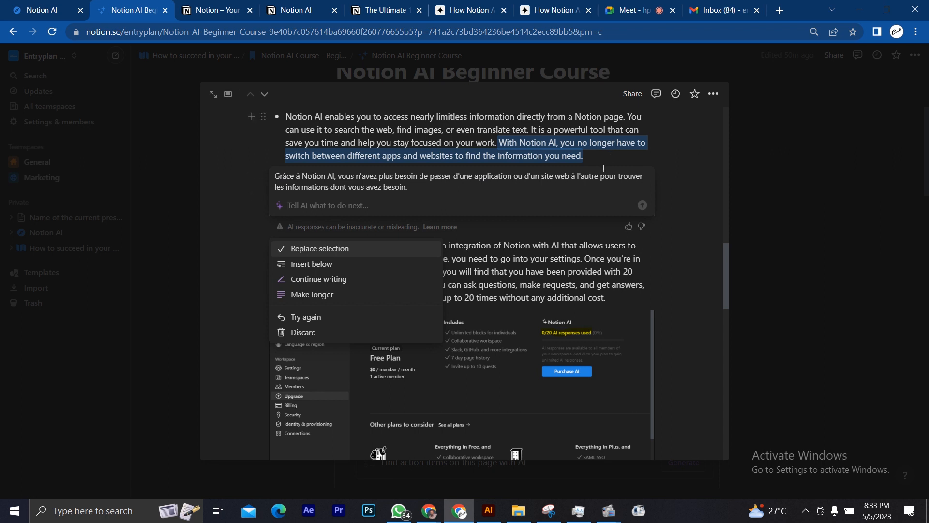
click(345, 337)
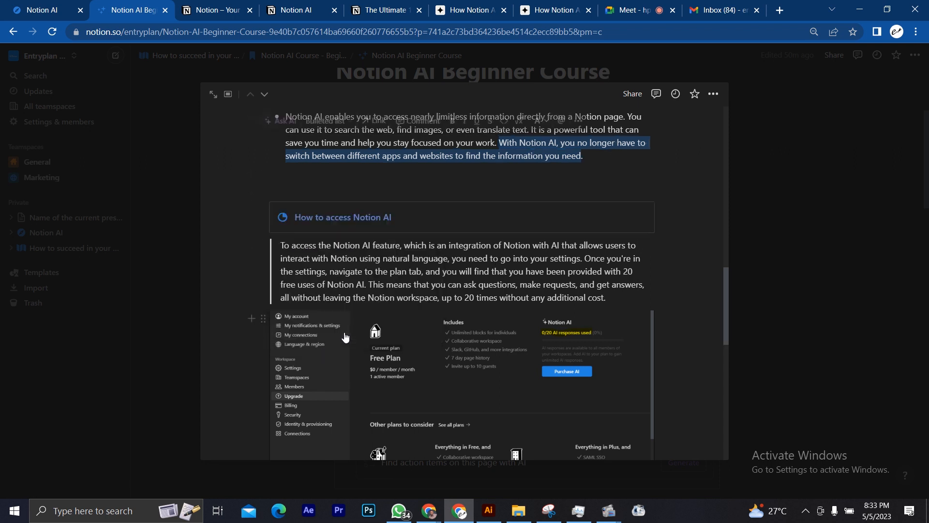
click(596, 154)
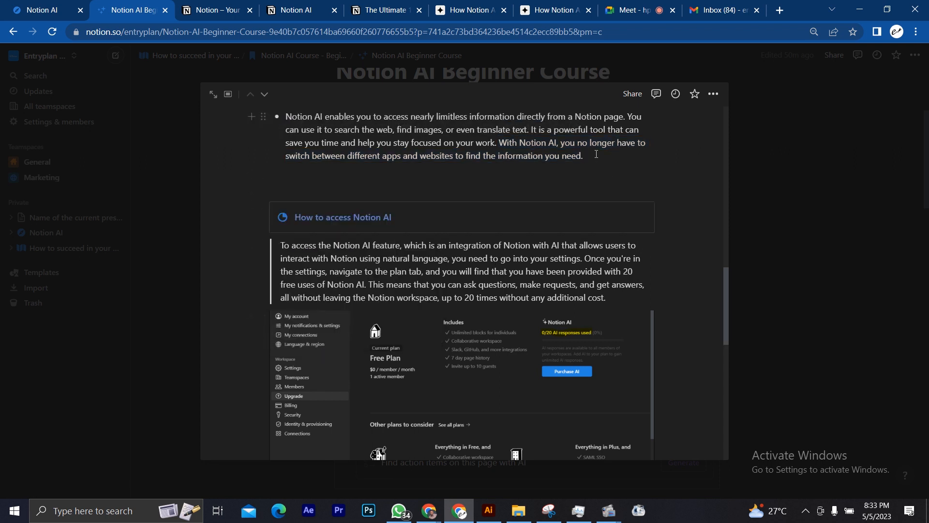
Read the "How to access Notion AI" paragraph, highlighting "up to 20 times without any additional cost", and examine the plan screenshot's Purchase AI option.
scroll(596, 154, up, 1)
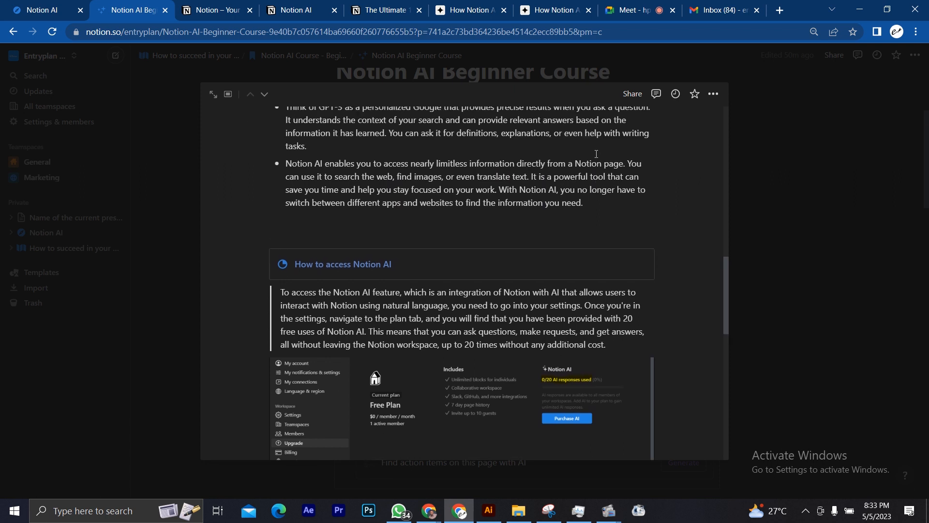
scroll(562, 192, down, 3)
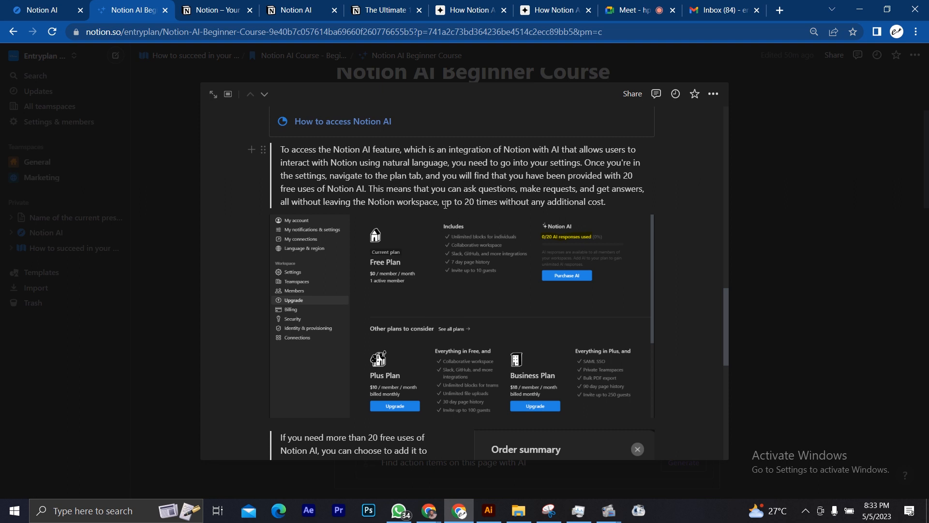
drag(442, 203, 609, 199)
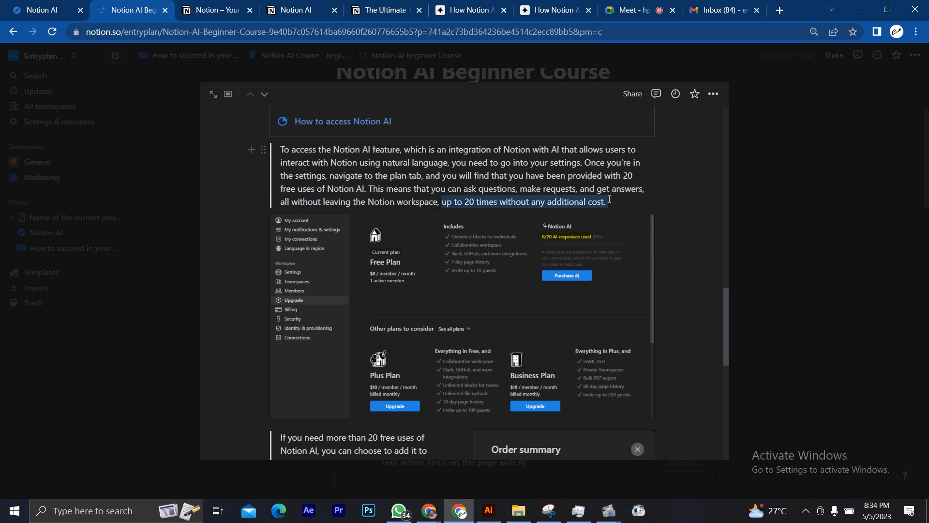
click(573, 276)
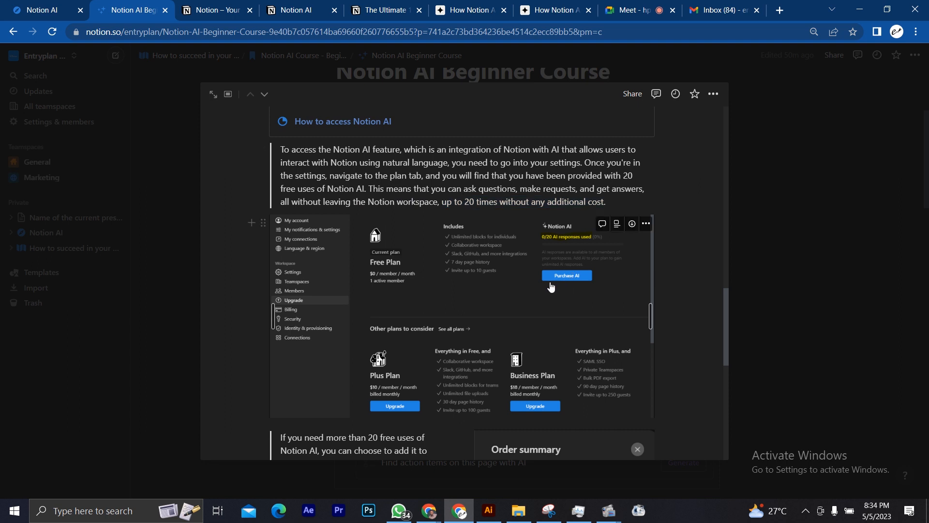
Open the workspace's plan settings from the Notion AI course page and check the Notion AI status on the current plan.
click(57, 7)
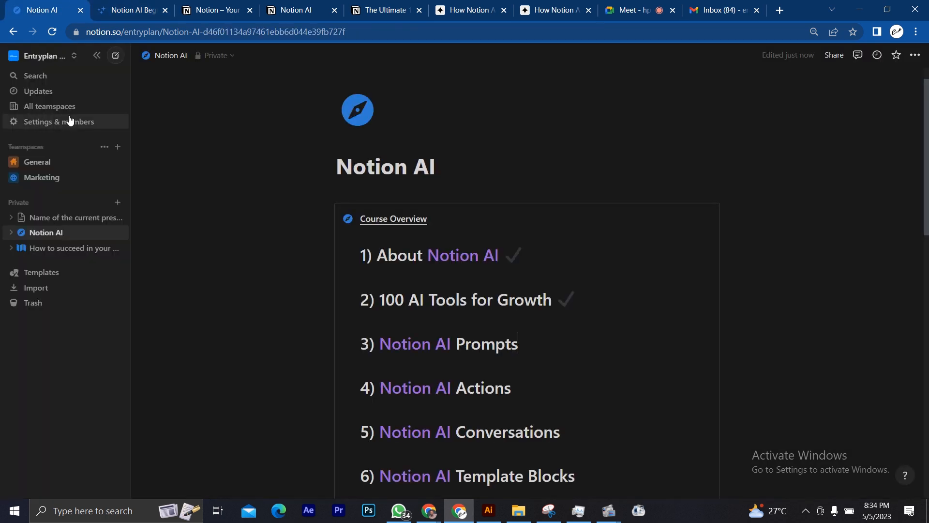
click(67, 126)
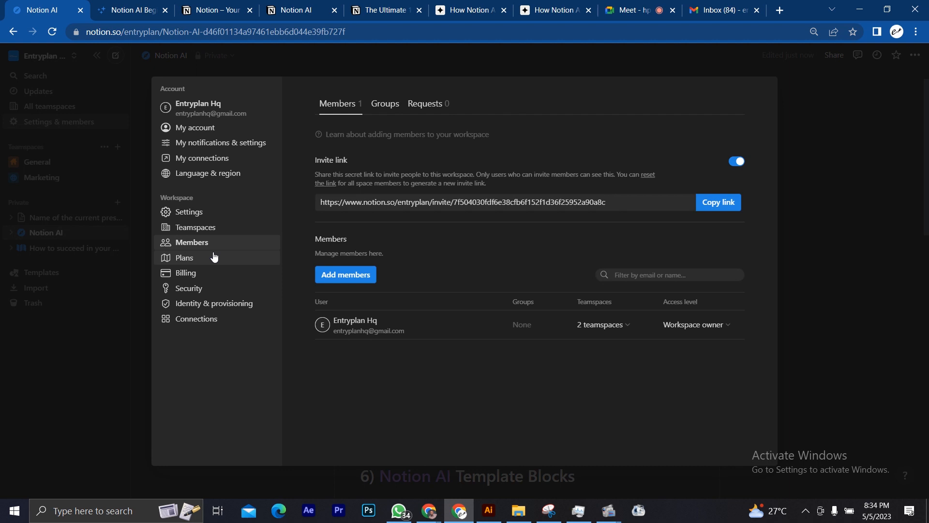
click(214, 257)
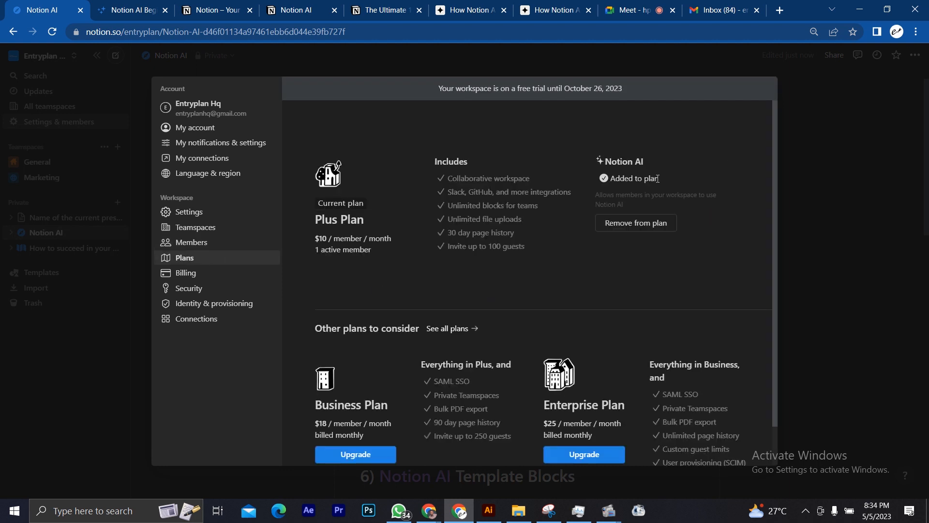
drag(659, 179, 602, 181)
click(652, 187)
Return to the lesson, read its pricing and mobile access notes, and advance to the Notion AI Prompts lesson.
click(127, 11)
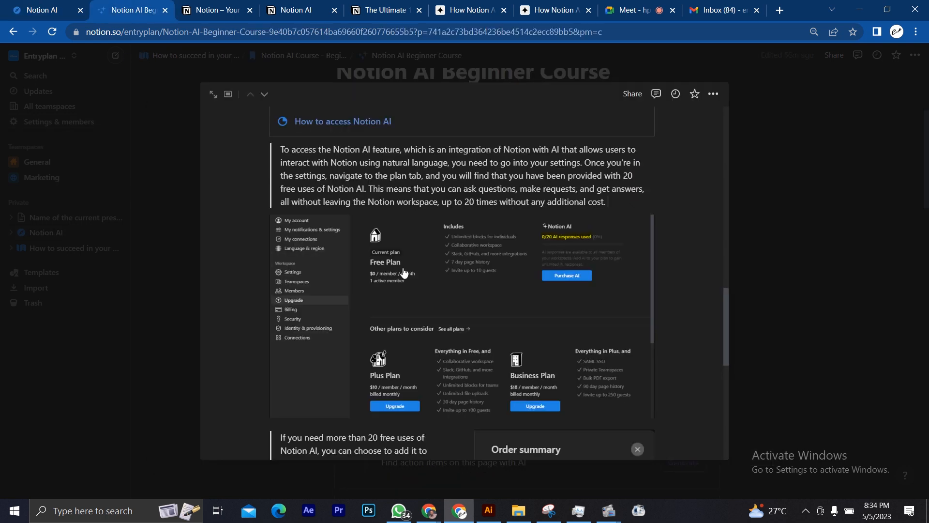
scroll(404, 269, down, 3)
scroll(404, 269, down, 3)
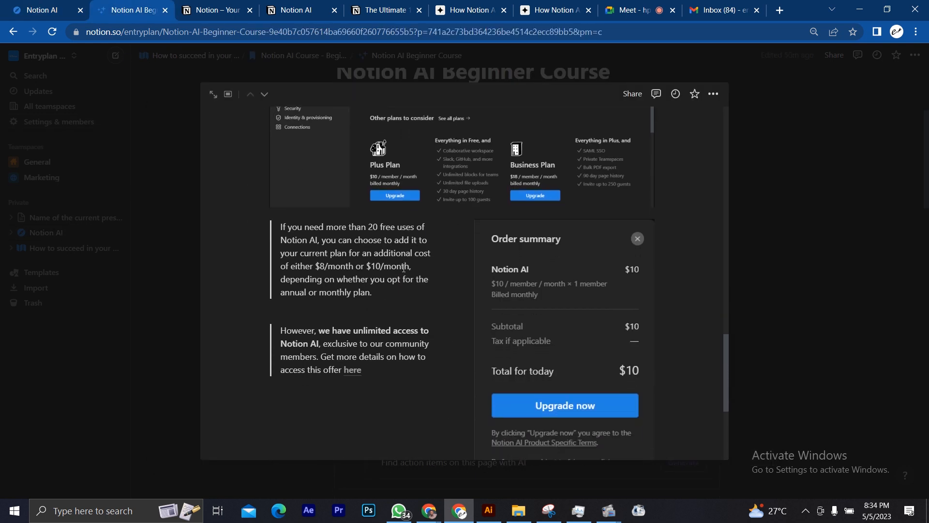
scroll(403, 268, down, 2)
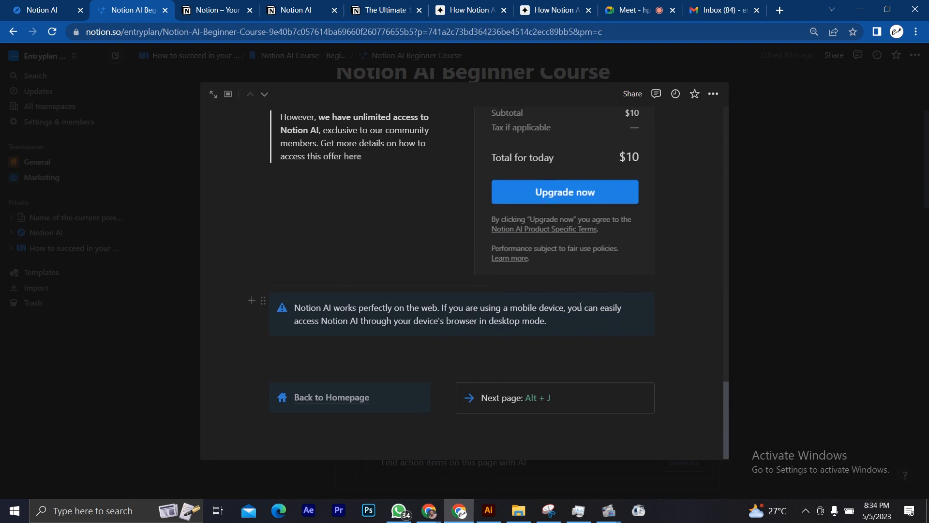
key(alt+j)
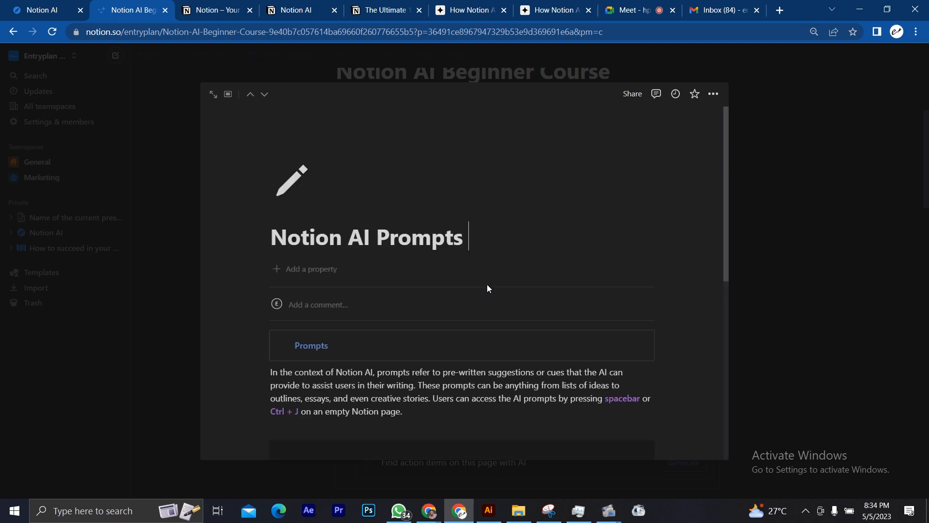
Add an empty line below the Prompts introduction and bring up the AI writing prompt there with the "/ai" command.
key(ctrl+j)
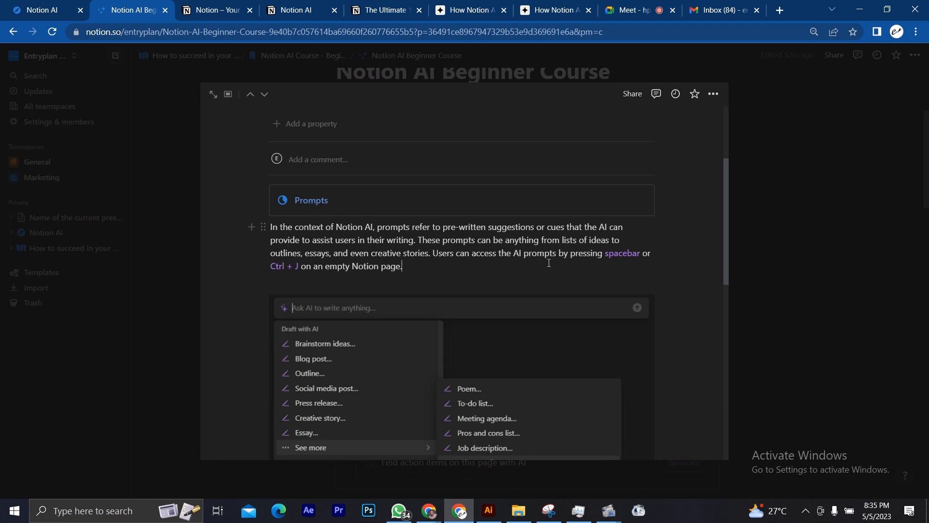
key(Return)
key(Return)
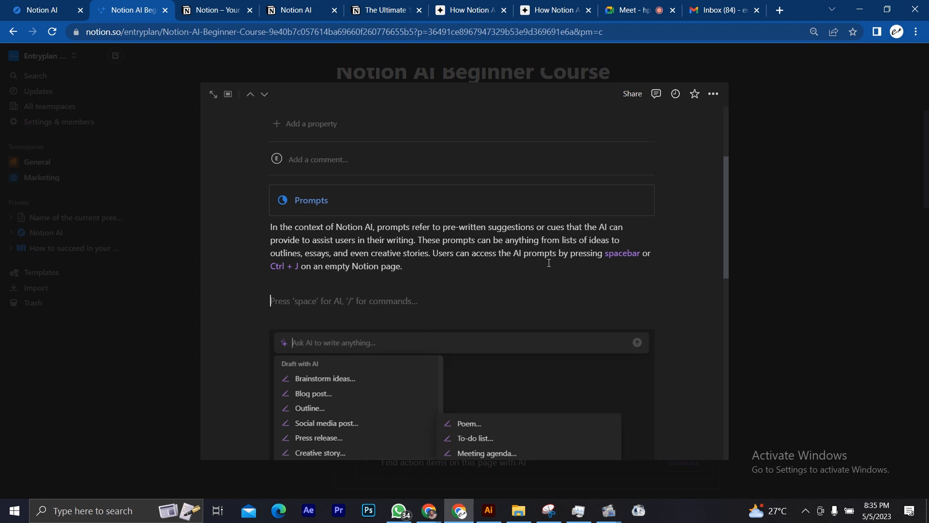
key(space)
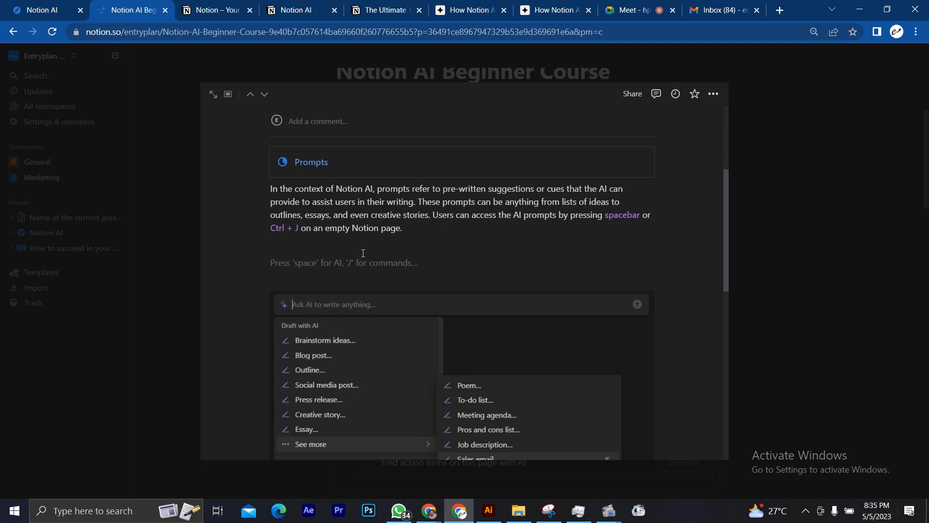
key(space)
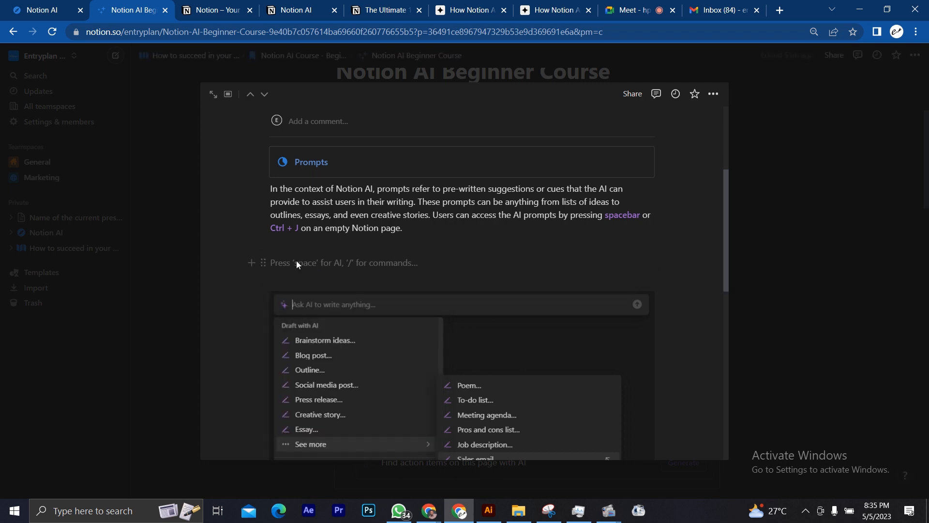
text(/)
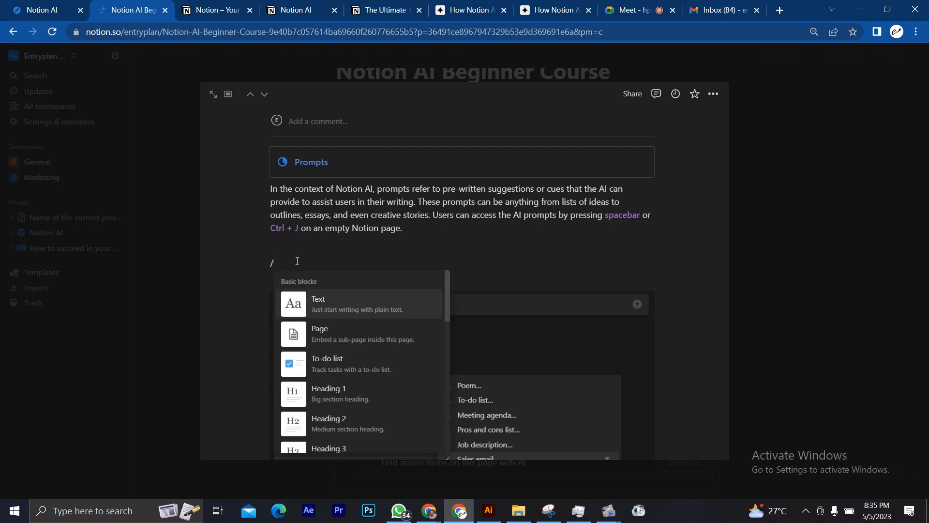
text(ai)
key(Return)
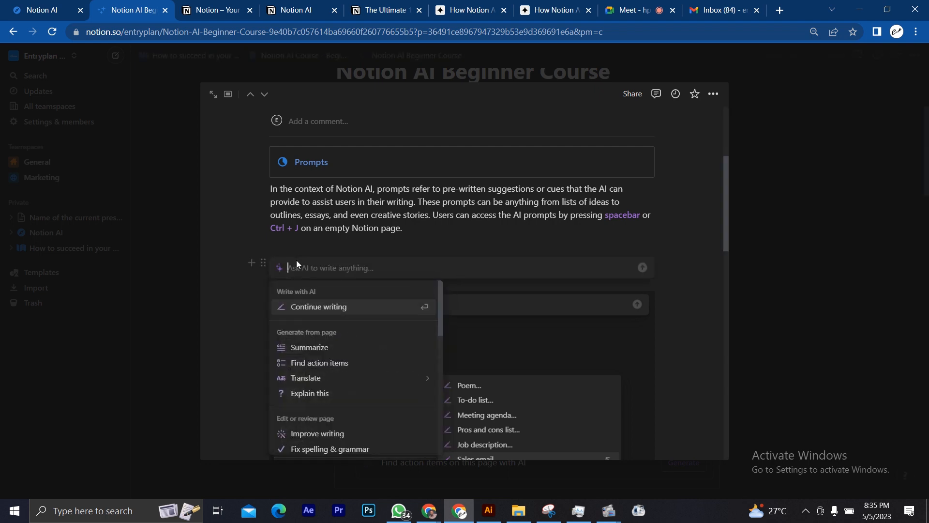
Delete the empty AI prompt line between the Prompts introduction and the screenshot.
click(262, 262)
click(209, 201)
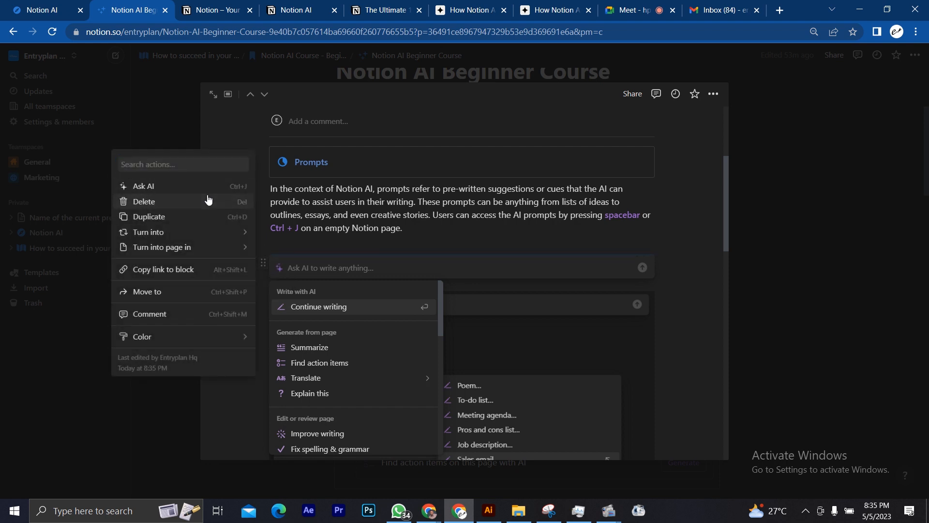
click(264, 263)
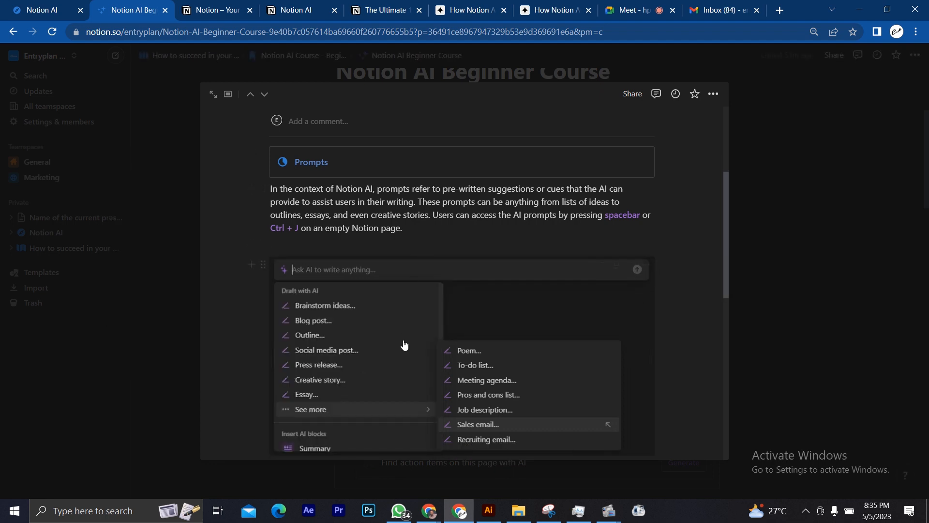
Read the "Notion AI prompts and what they do" list, highlighting the "Ask AI to write" entry.
scroll(404, 345, down, 4)
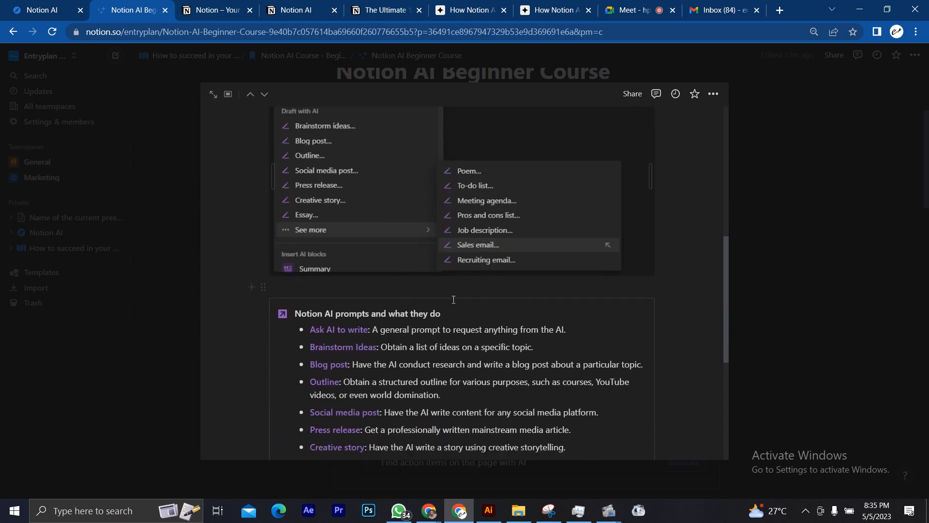
scroll(454, 299, down, 3)
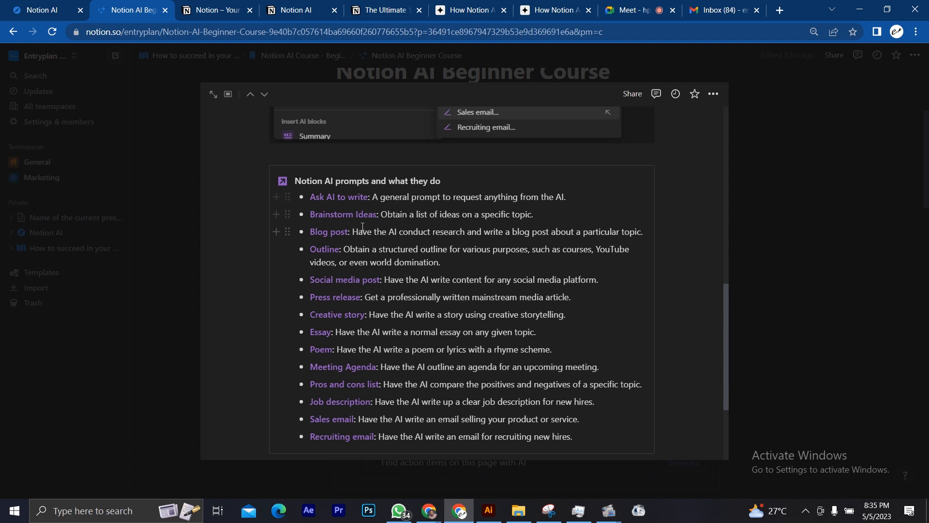
scroll(363, 227, up, 10)
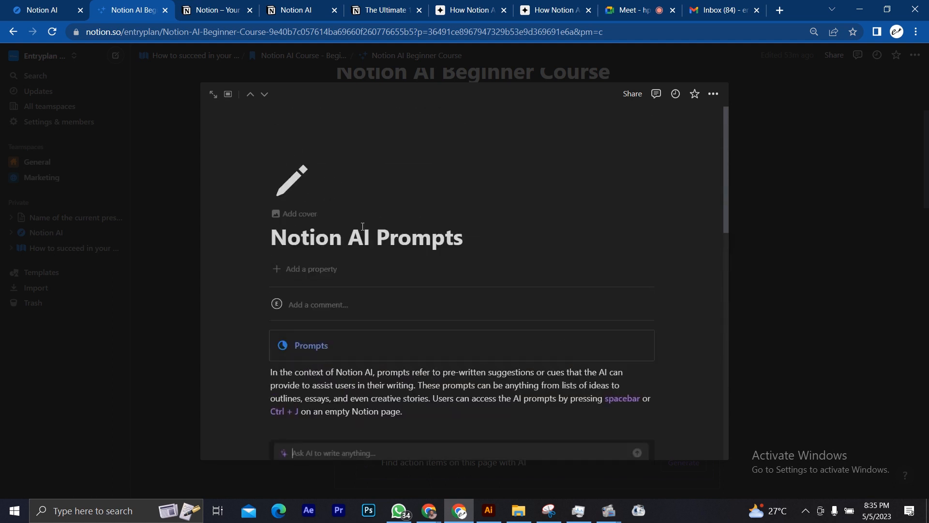
scroll(363, 227, down, 8)
scroll(362, 226, down, 5)
scroll(362, 208, up, 3)
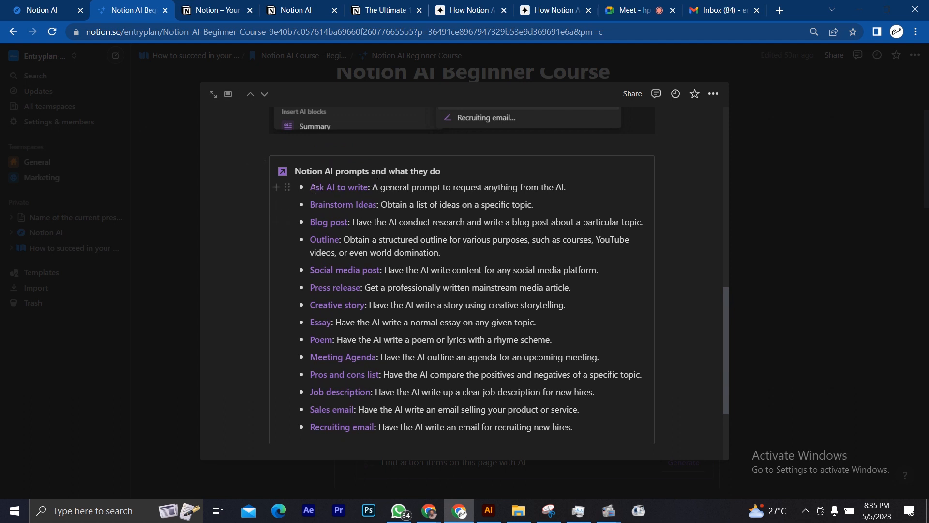
drag(311, 189, 367, 192)
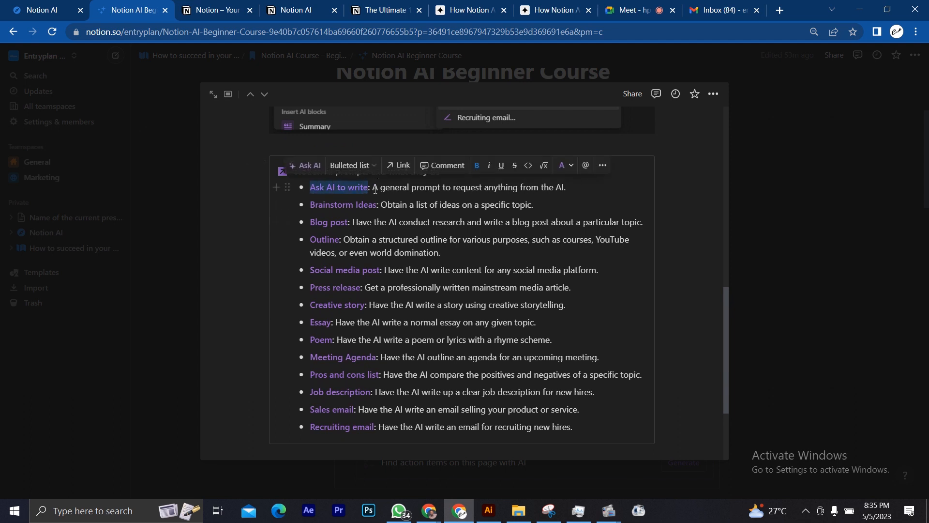
click(411, 192)
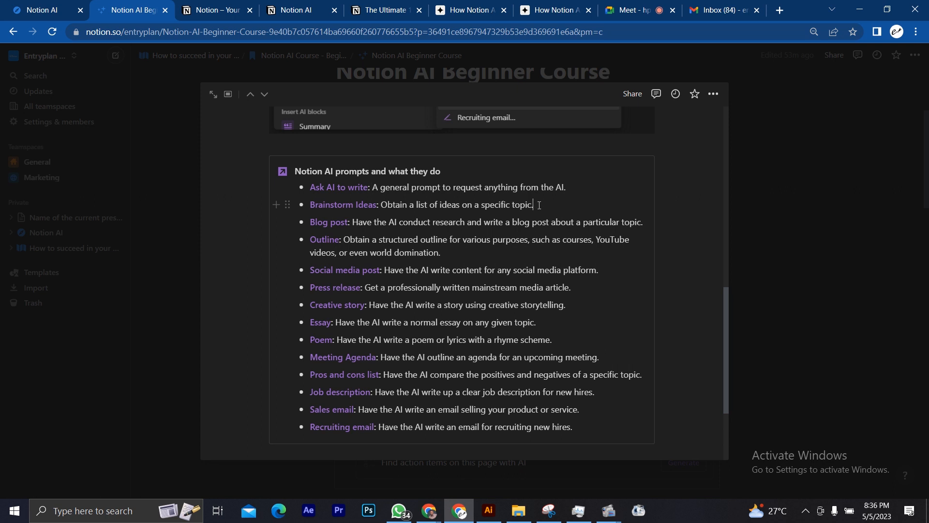
Start a Brainstorm ideas AI prompt on a new unbulleted line below the "Brainstorm Ideas" entry.
key(Return)
key(BackSpace)
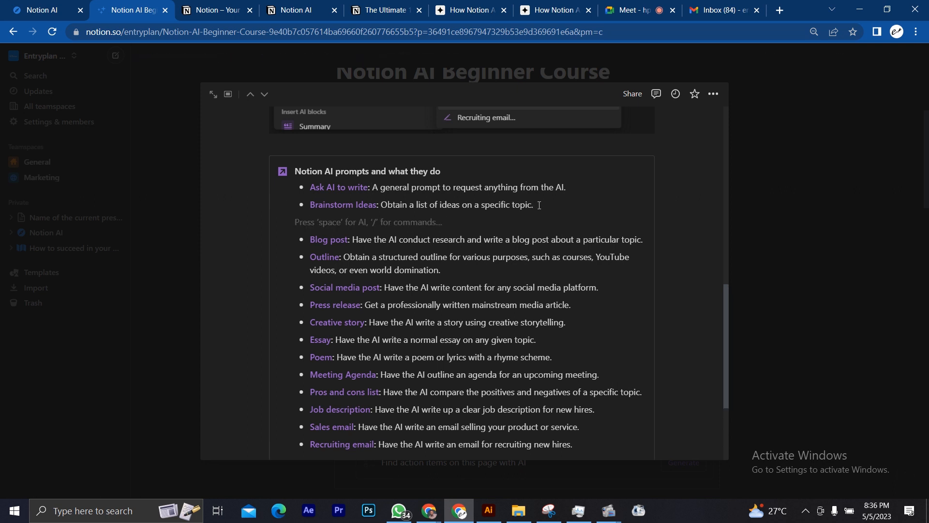
key(space)
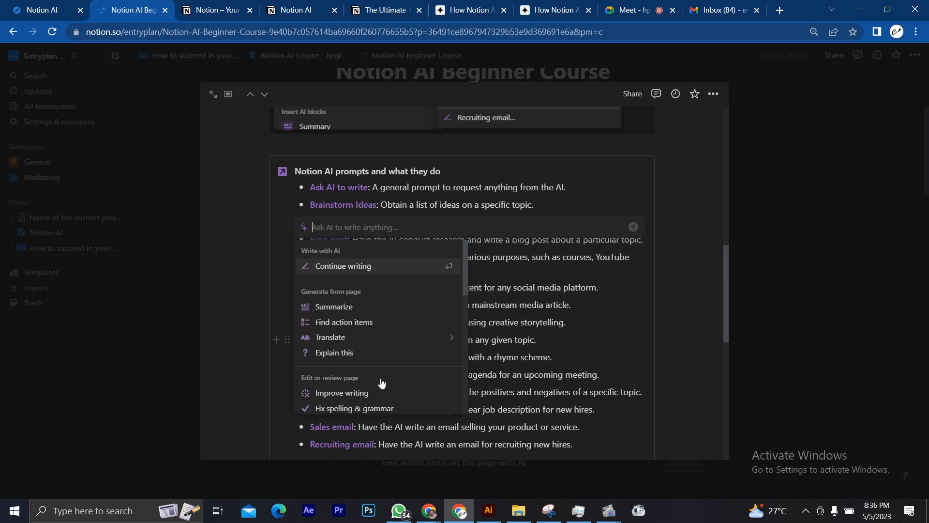
scroll(381, 378, down, 3)
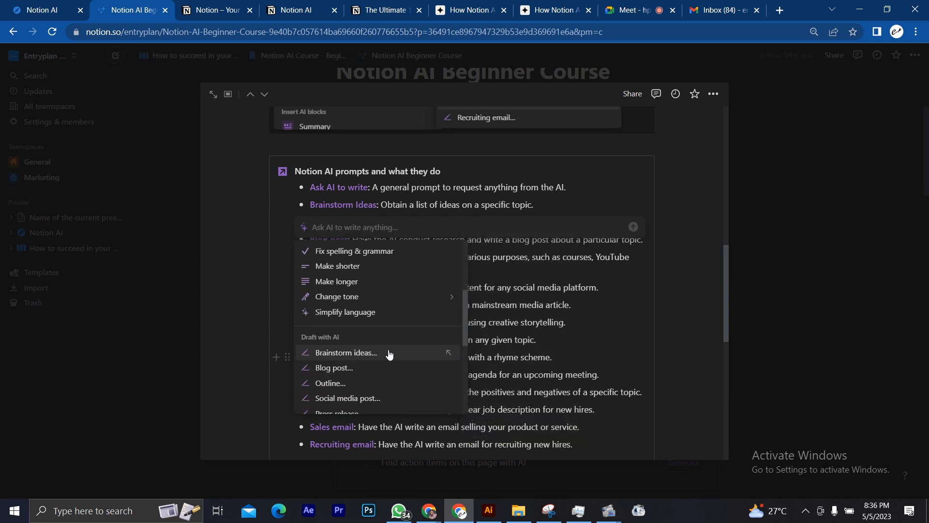
click(389, 354)
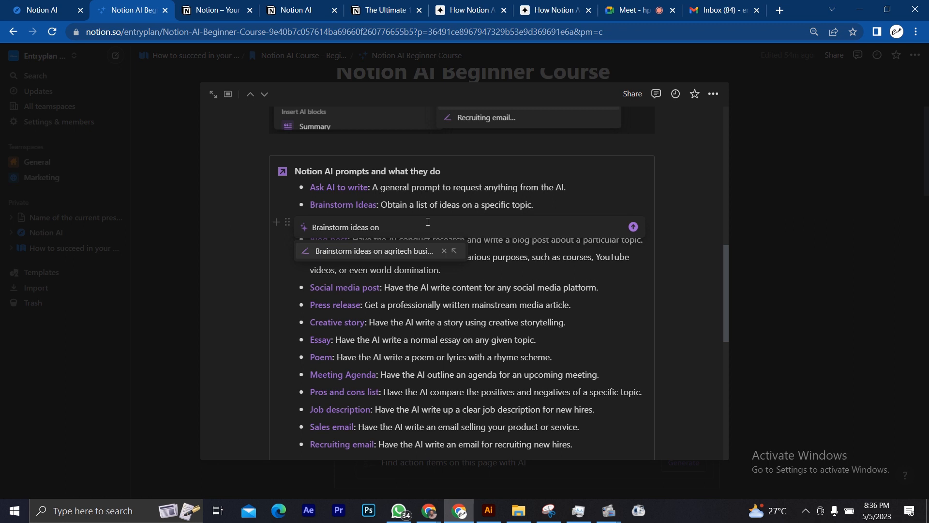
Have the AI brainstorm ideas on "the most expensive cars in the world".
text(the)
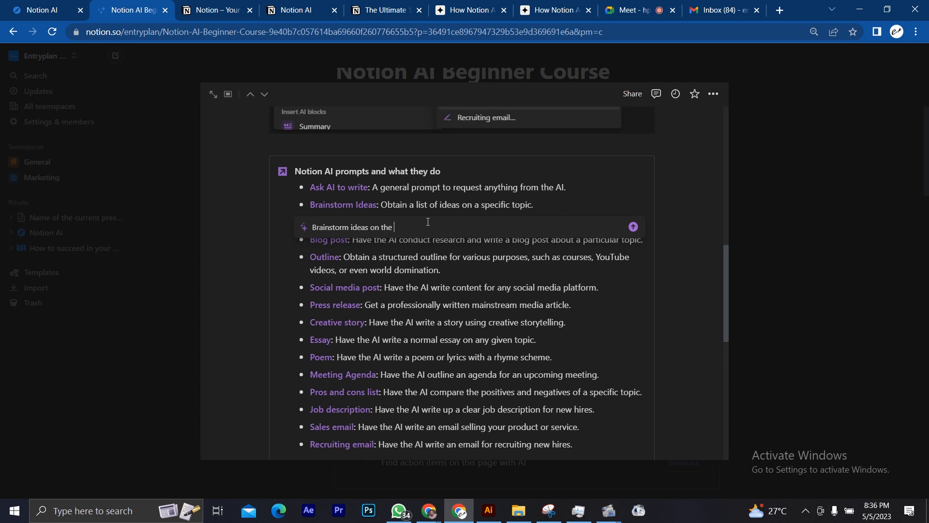
text(best)
key(BackSpace)
key(BackSpace)
key(BackSpace)
key(BackSpace)
text(chea)
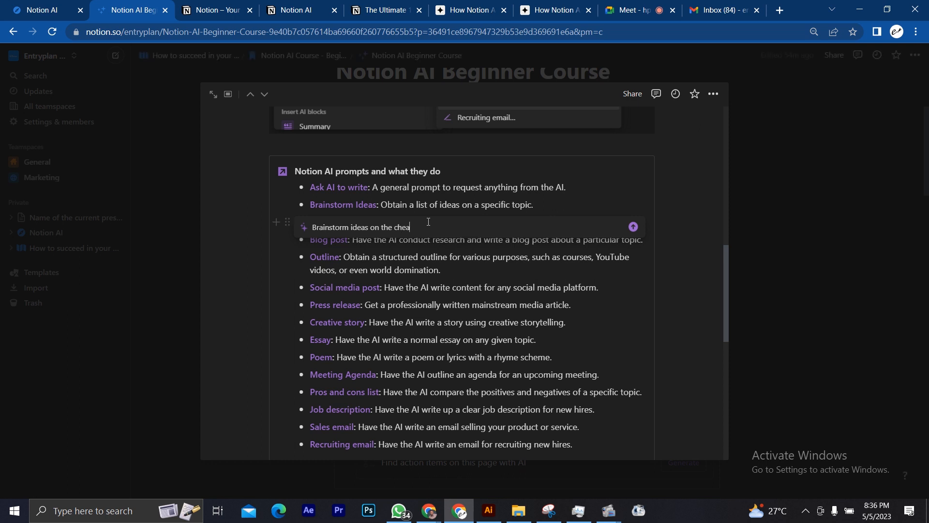
key(BackSpace)
key(BackSpace)
key(BackSpace)
key(BackSpace)
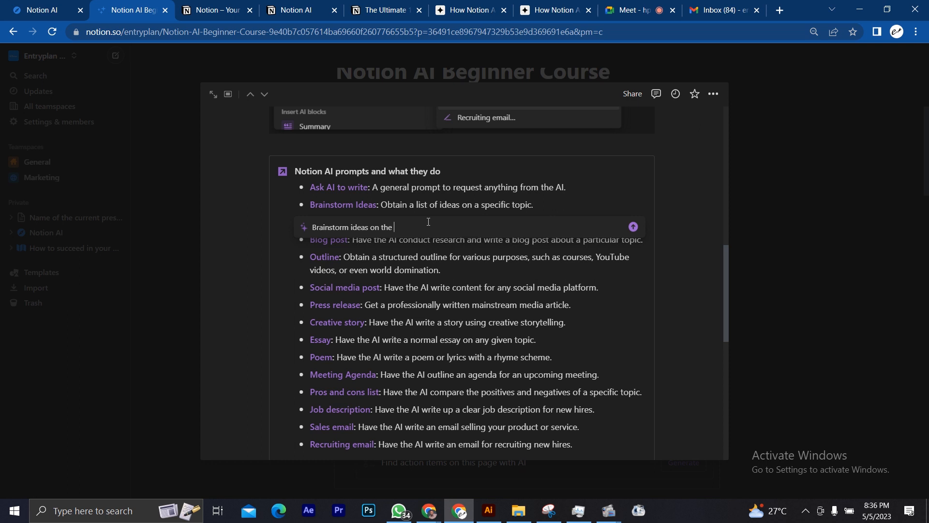
text(most expensive cars in the world)
key(Return)
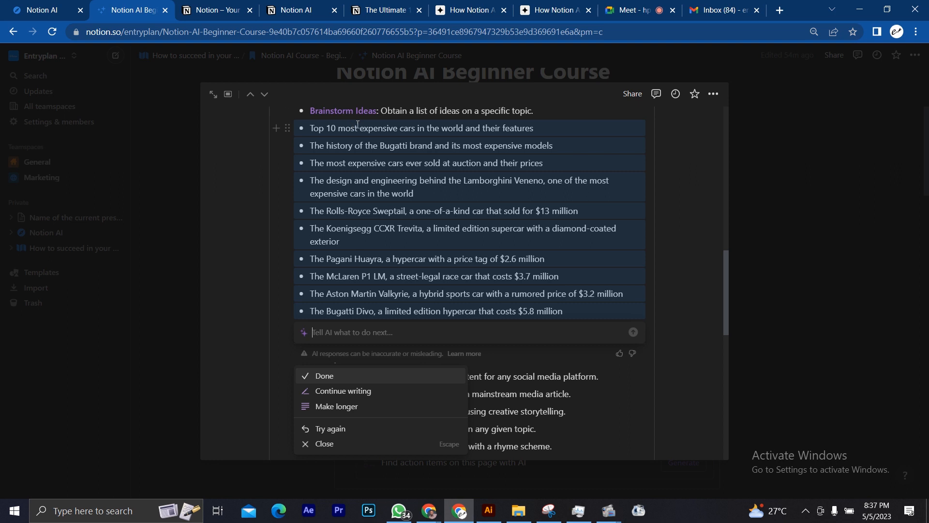
Review the generated car ideas, dismiss the AI options and delete the whole generated list.
scroll(449, 141, up, 1)
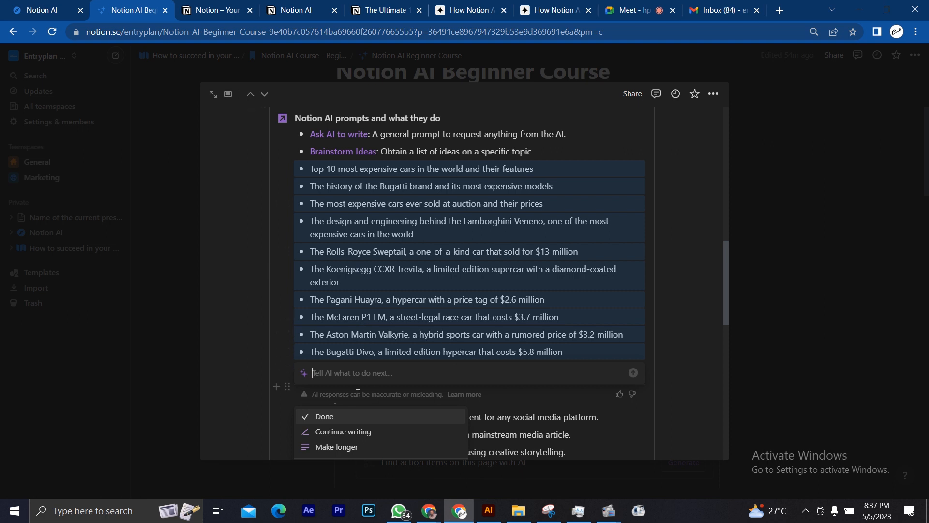
scroll(379, 327, down, 3)
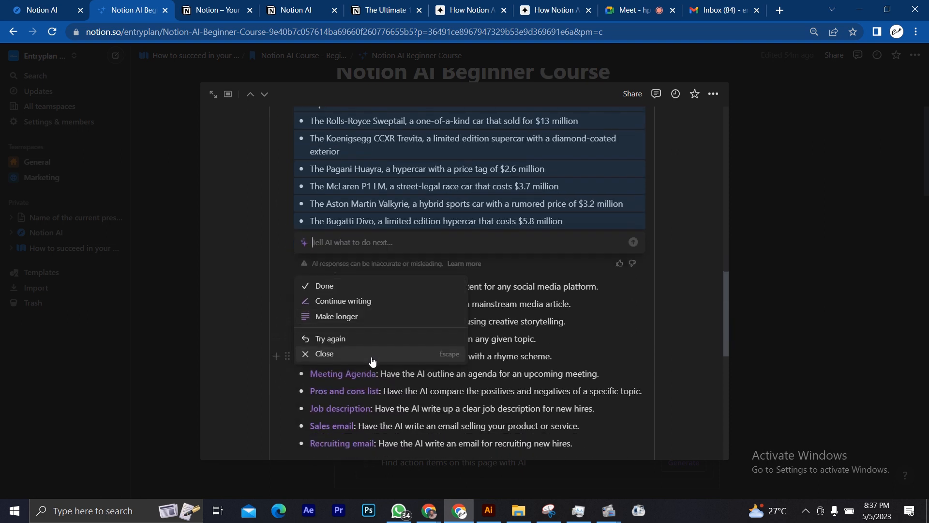
click(372, 361)
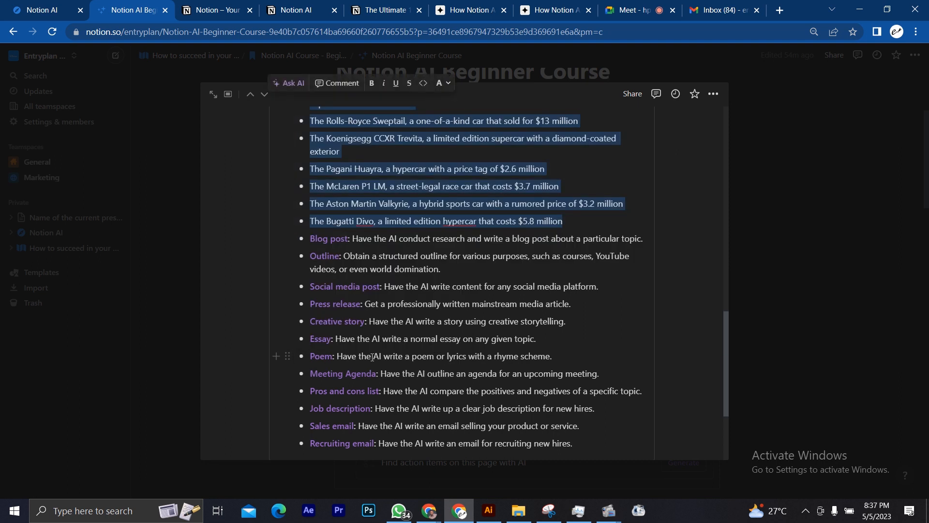
key(BackSpace)
key(BackSpace)
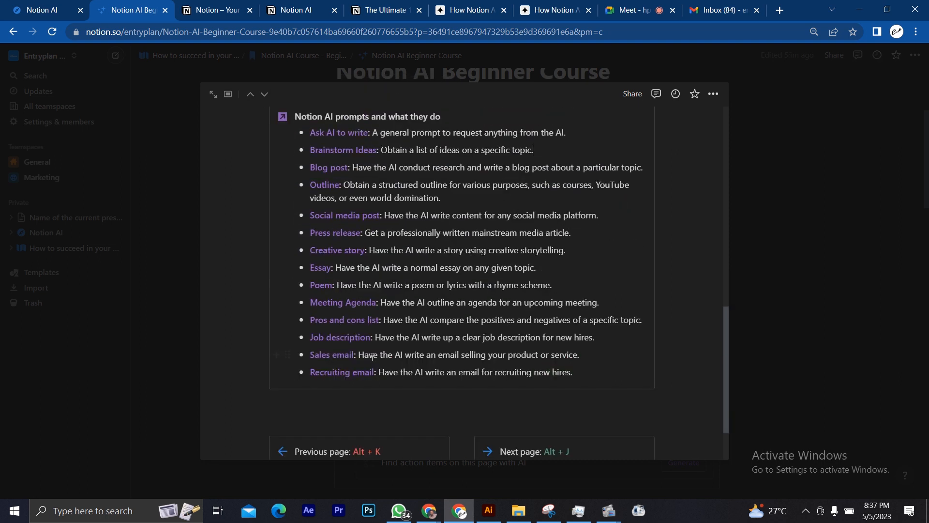
Start a Job description AI prompt on a new unbulleted line below the "Job description" entry.
drag(311, 167, 352, 168)
key(Return)
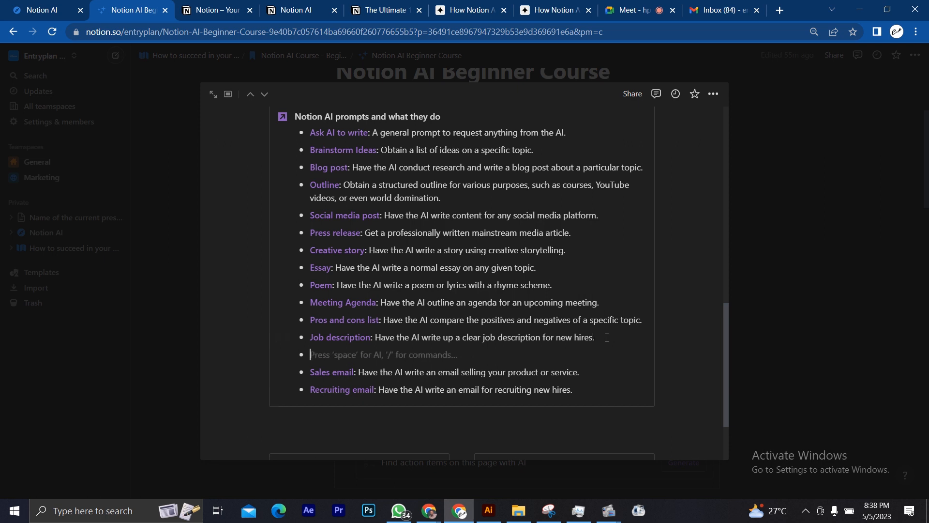
key(BackSpace)
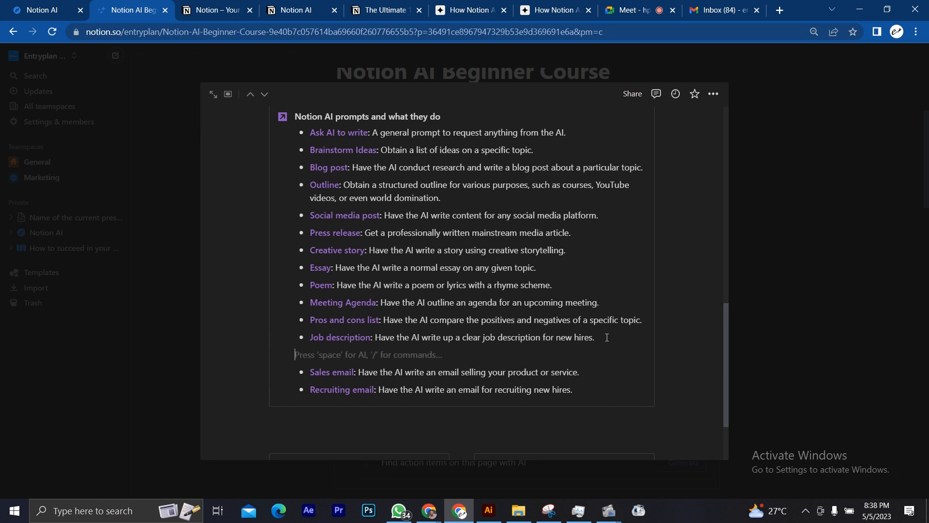
key(space)
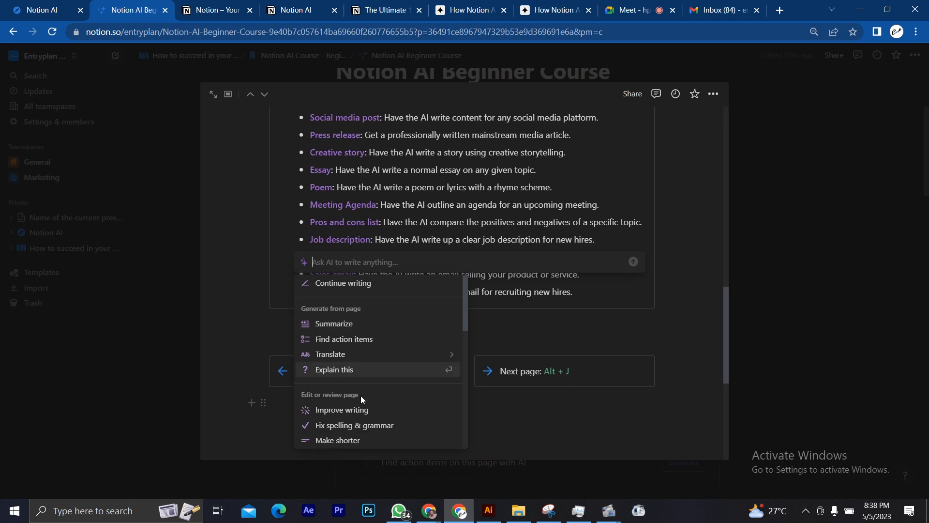
scroll(361, 396, down, 3)
mouse_move(435, 311)
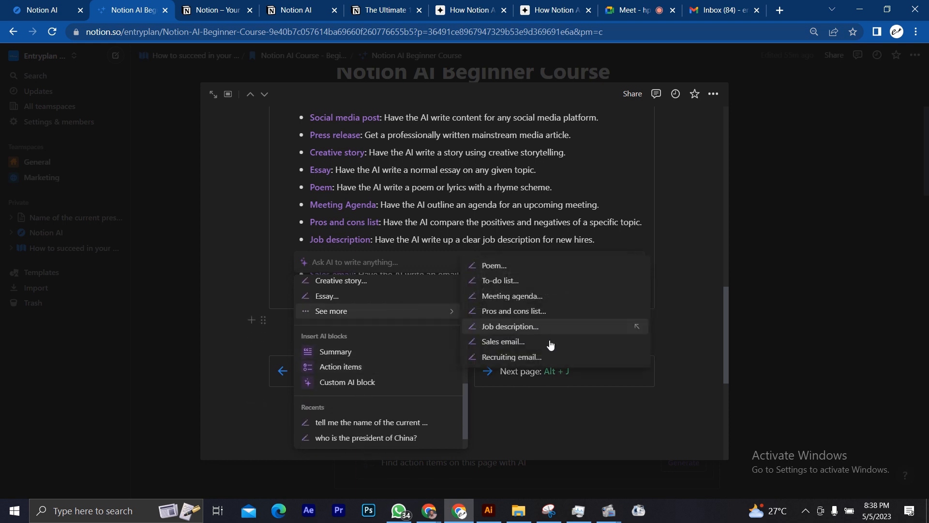
click(535, 325)
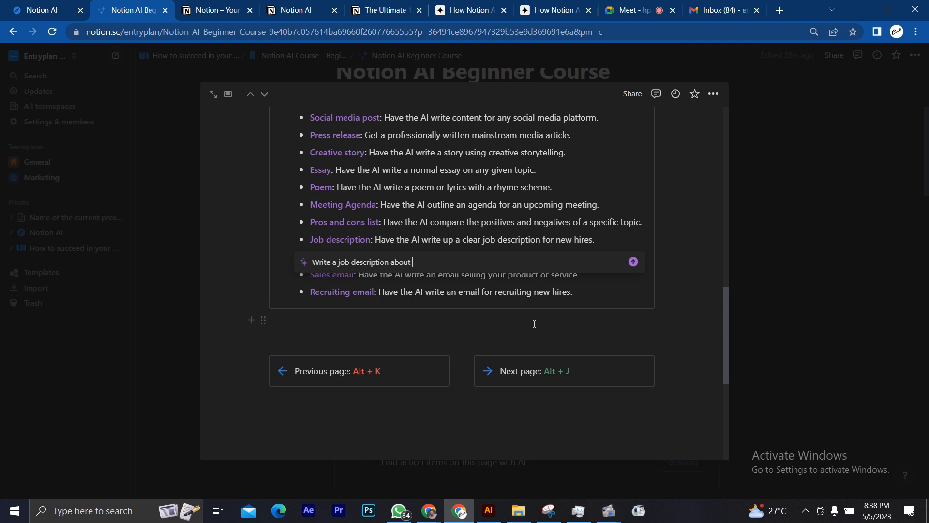
Have the AI write a job description about "growth marketing" and read through the generated text.
text(growth)
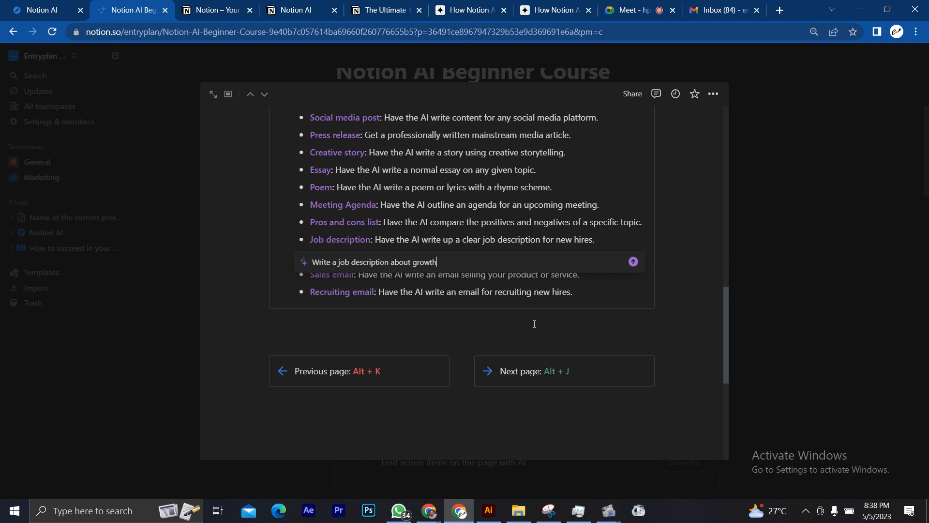
text( marketing)
key(Return)
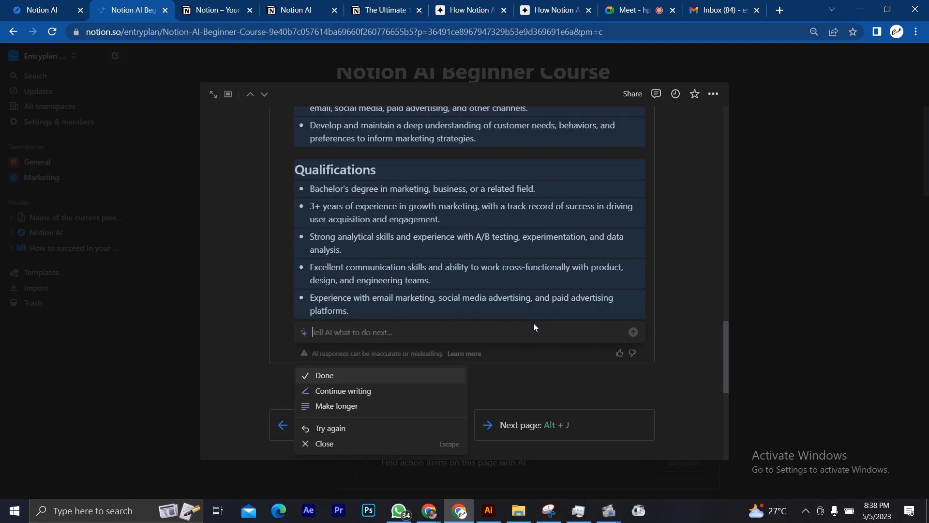
scroll(534, 323, up, 5)
scroll(533, 323, up, 2)
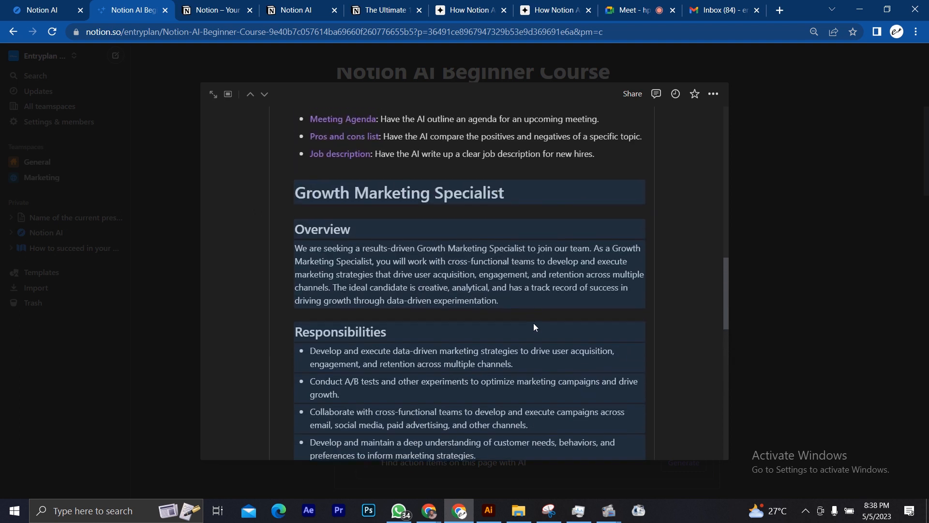
scroll(533, 323, down, 2)
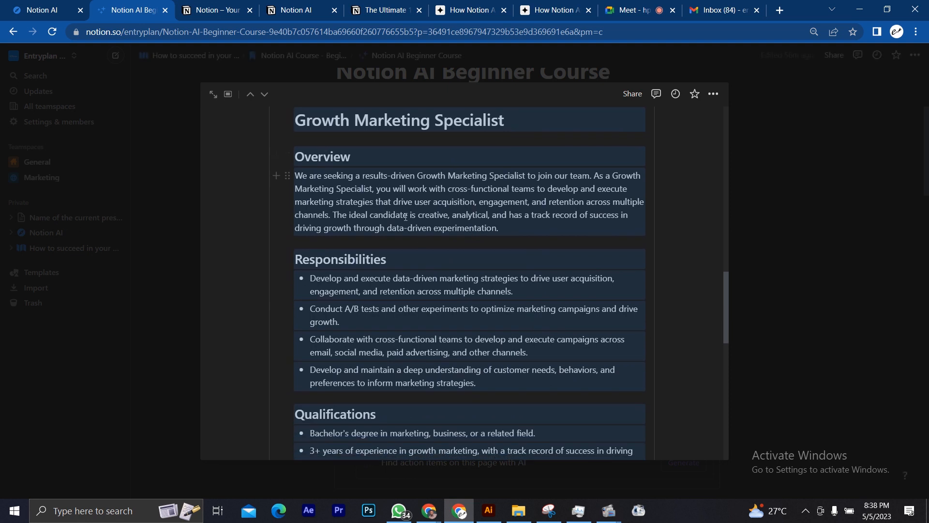
Review the generated growth marketing job description, dismiss the AI options and delete all of the generated text.
scroll(357, 338, down, 3)
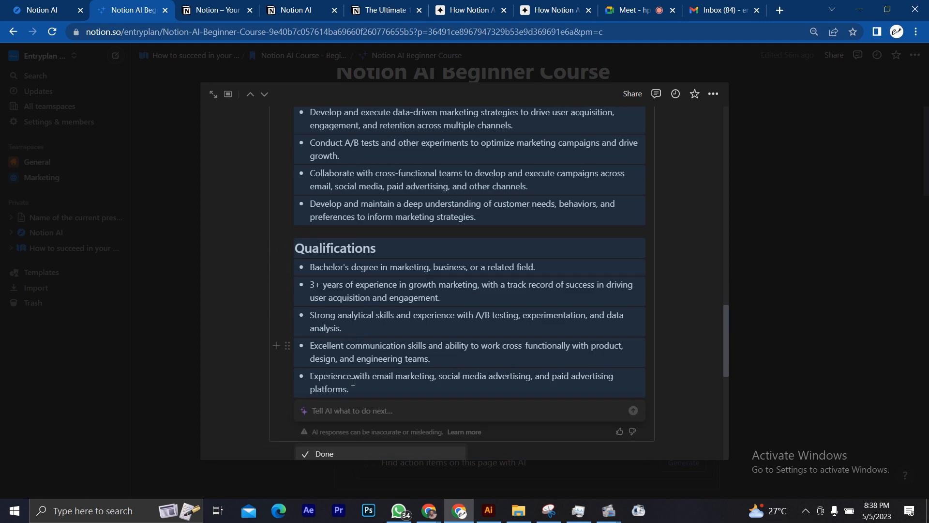
scroll(353, 378, down, 3)
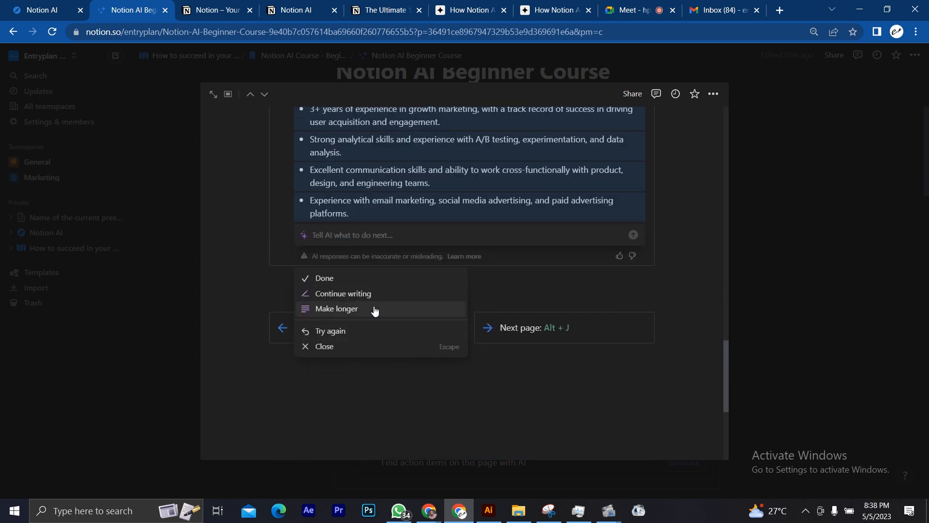
scroll(462, 212, up, 1)
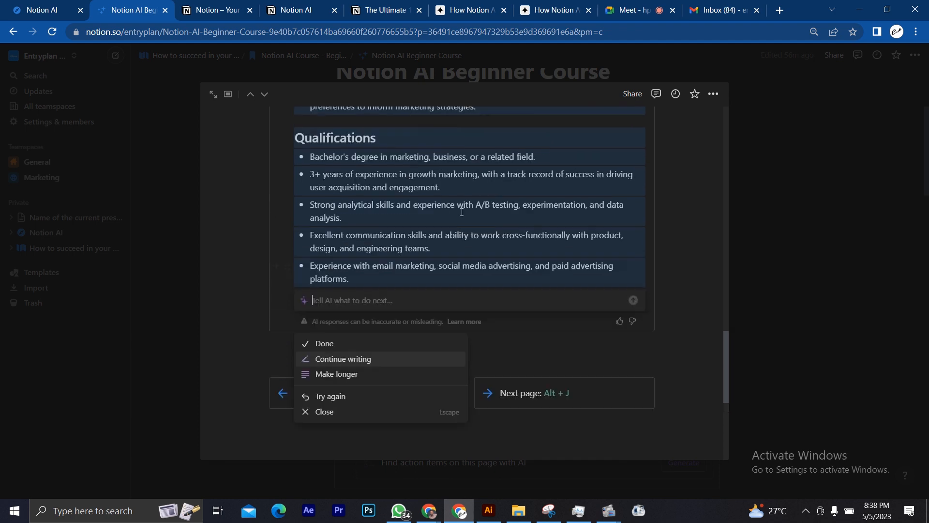
scroll(462, 212, up, 5)
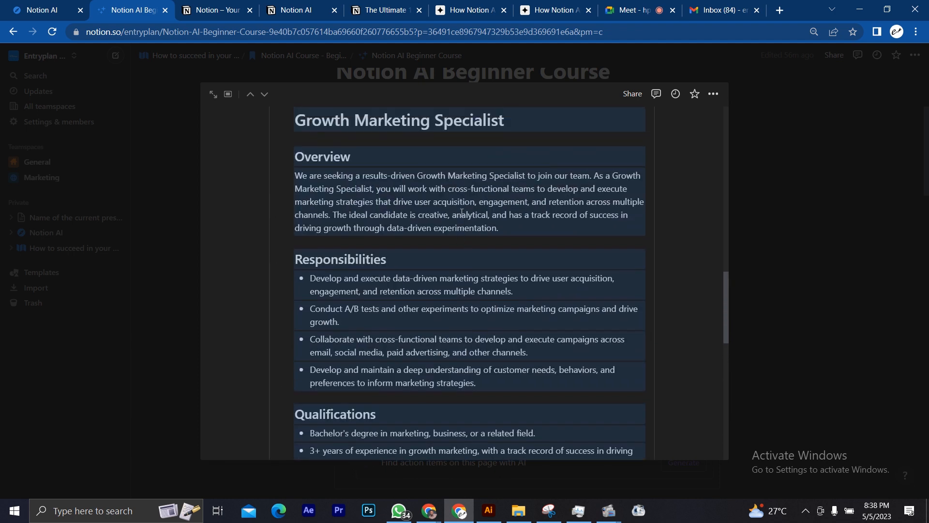
scroll(462, 212, down, 2)
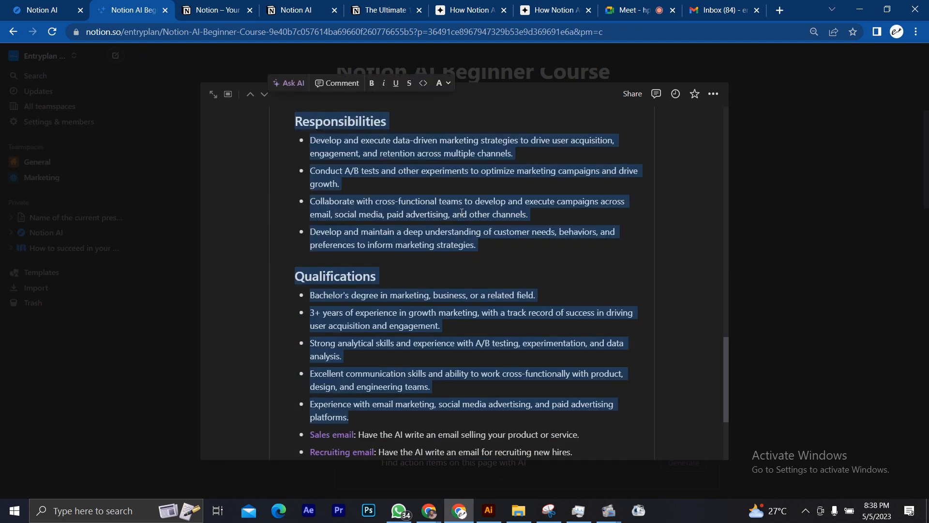
key(BackSpace)
key(BackSpace)
key(BackSpace)
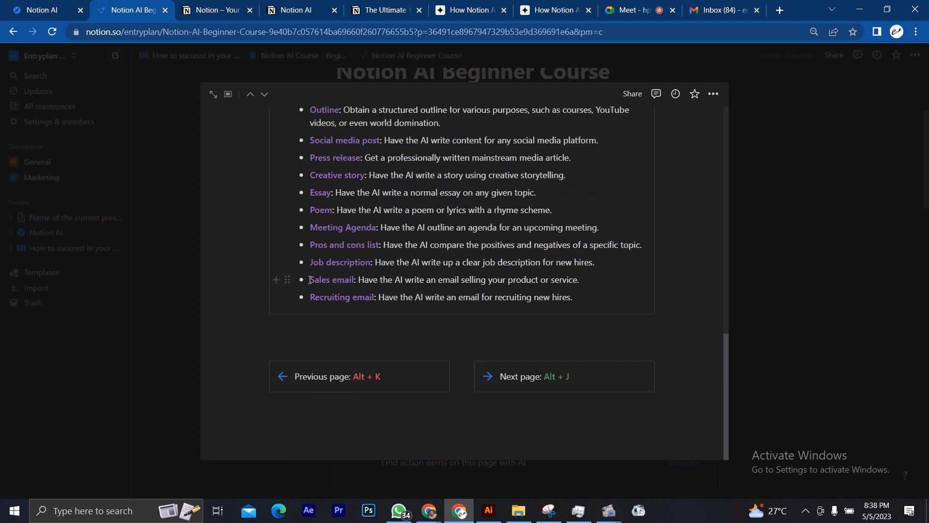
Read the "Sales email" and "Recruiting email" entries in the list of AI prompts, highlighting each entry's name.
drag(310, 280, 355, 279)
click(355, 279)
scroll(585, 277, up, 2)
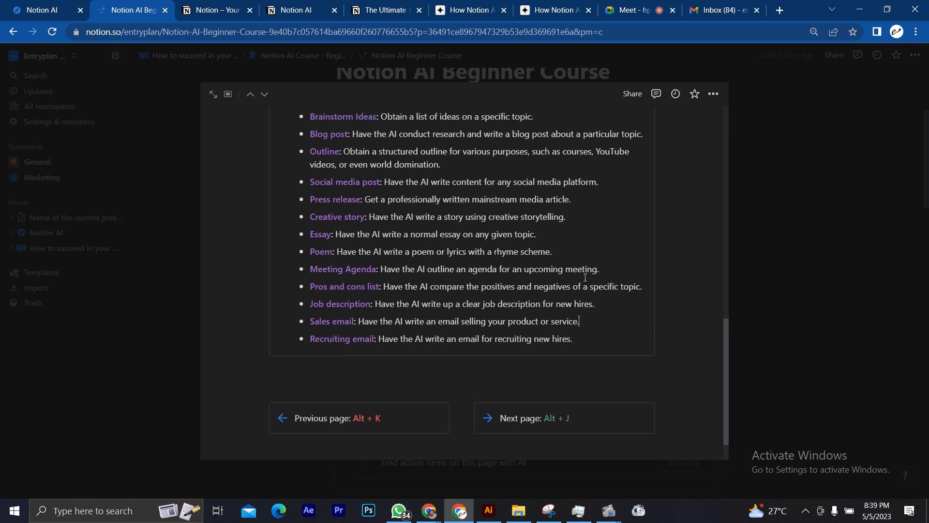
scroll(586, 278, up, 1)
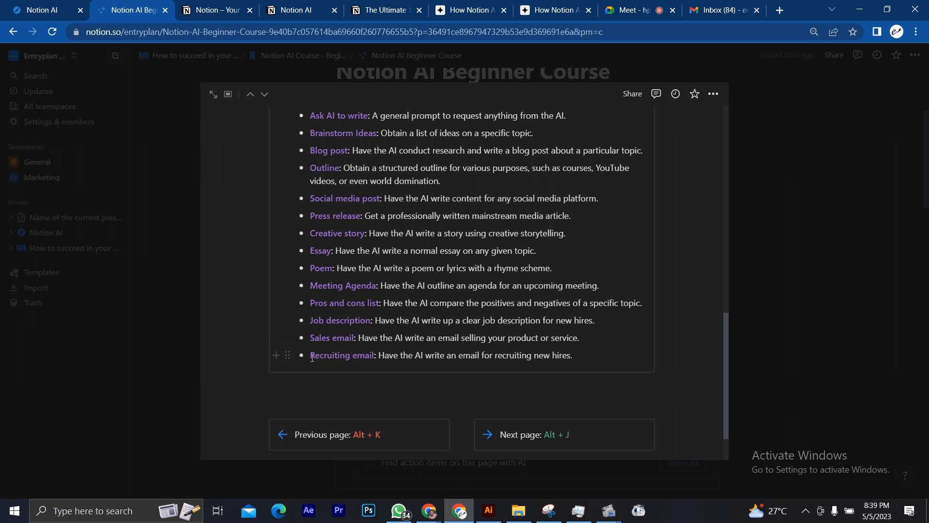
drag(312, 357, 374, 357)
click(375, 355)
scroll(375, 355, down, 1)
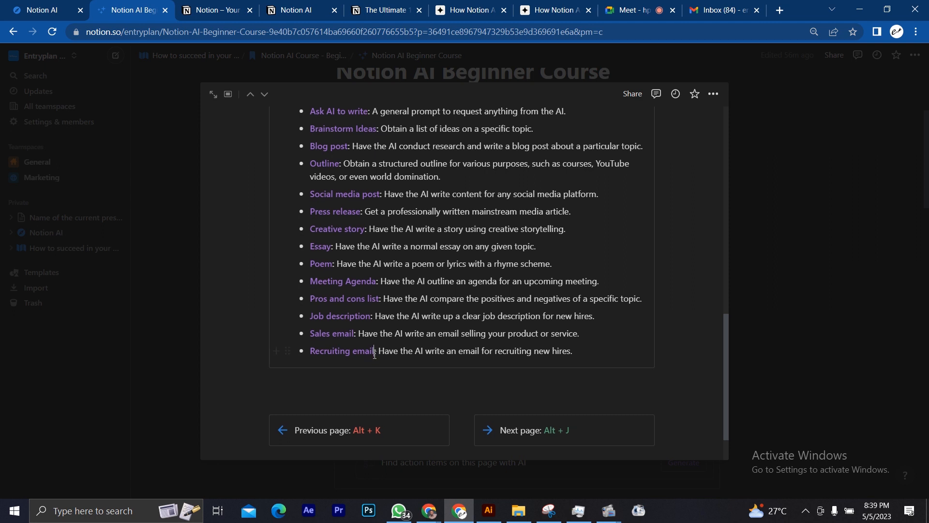